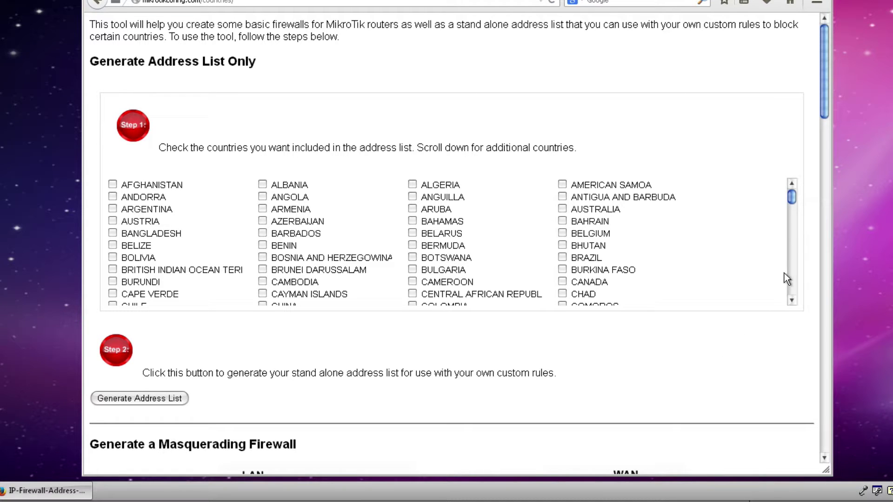
# Step: Scroll the country list and tick TIMOR-LESTE and TONGA, alongside TOGO, for the address list
pyautogui.moveTo(790, 195); pyautogui.dragTo(792, 226)
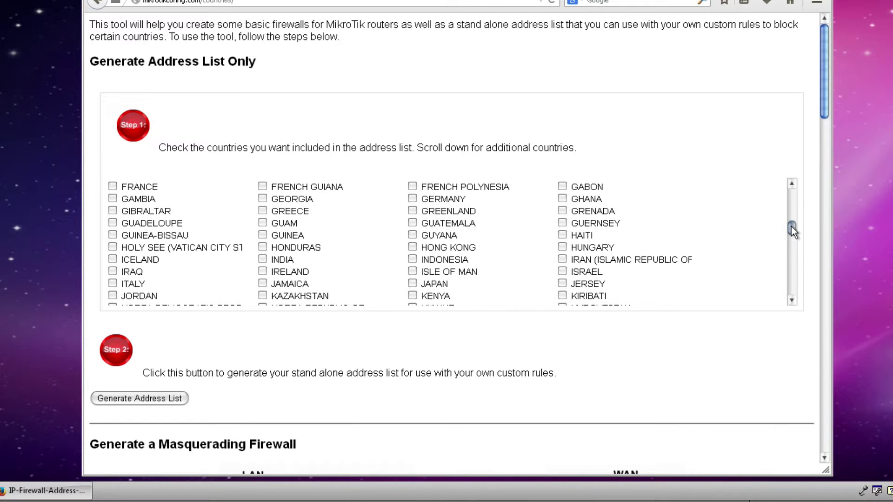
pyautogui.moveTo(791, 226); pyautogui.dragTo(791, 255)
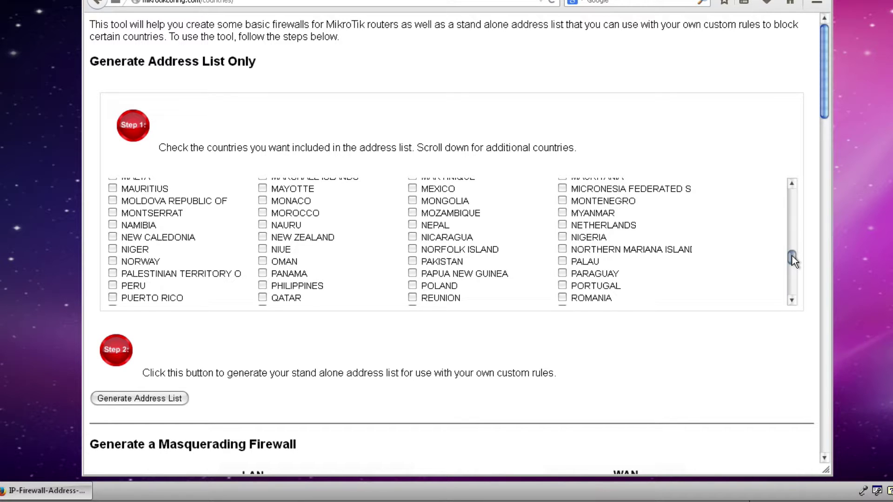
pyautogui.moveTo(791, 256); pyautogui.dragTo(791, 263)
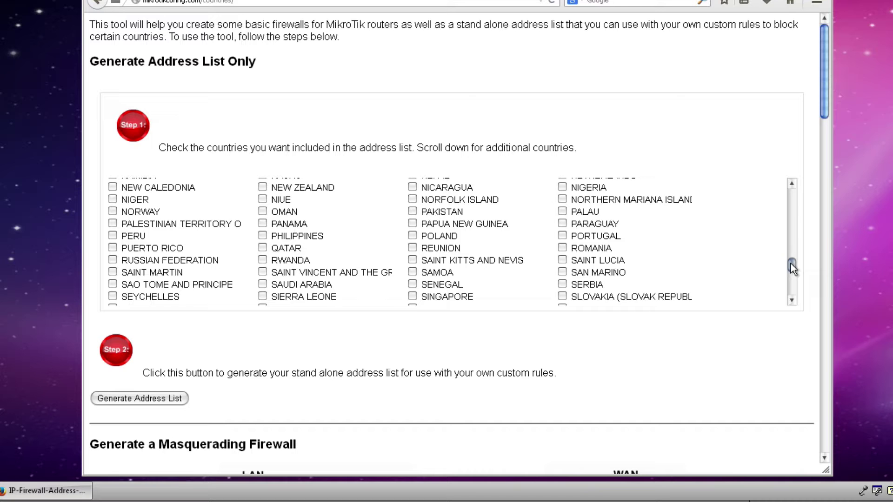
pyautogui.moveTo(791, 263); pyautogui.dragTo(792, 282)
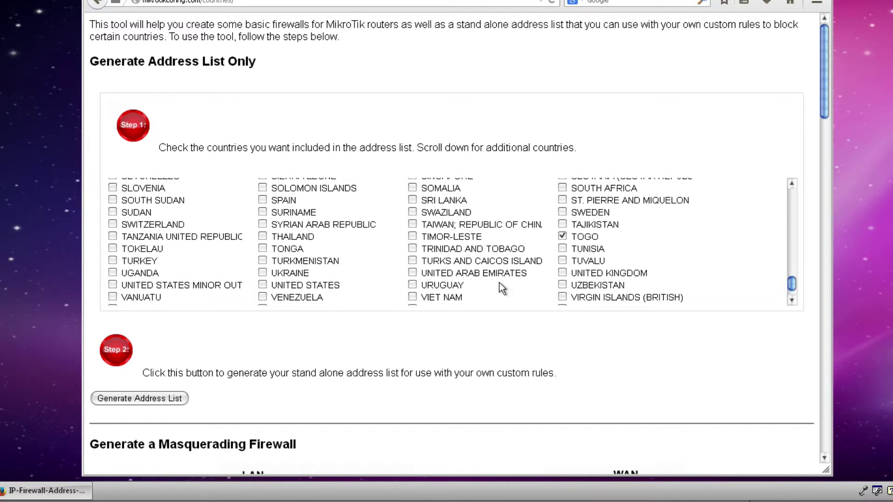
pyautogui.click(412, 237)
pyautogui.click(263, 250)
pyautogui.moveTo(792, 283); pyautogui.dragTo(803, 182)
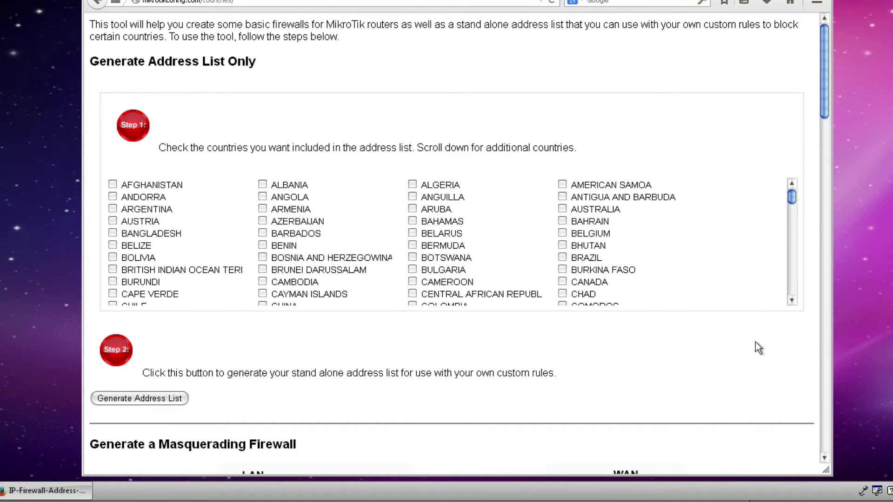
pyautogui.scroll(-5, 755, 347)
pyautogui.scroll(5, 756, 347)
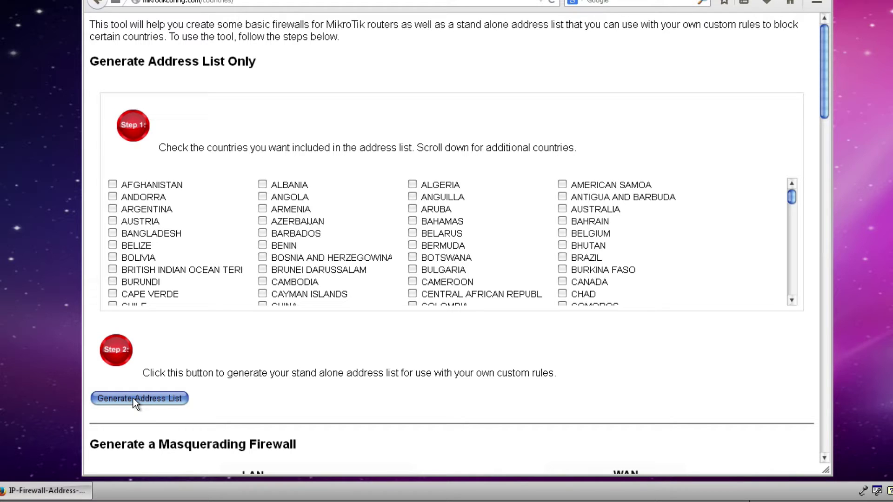
# Step: Generate the country address list, save it as IP-Firewall-Address-List.rsc, and scroll to the masquerading section
pyautogui.click(120, 398)
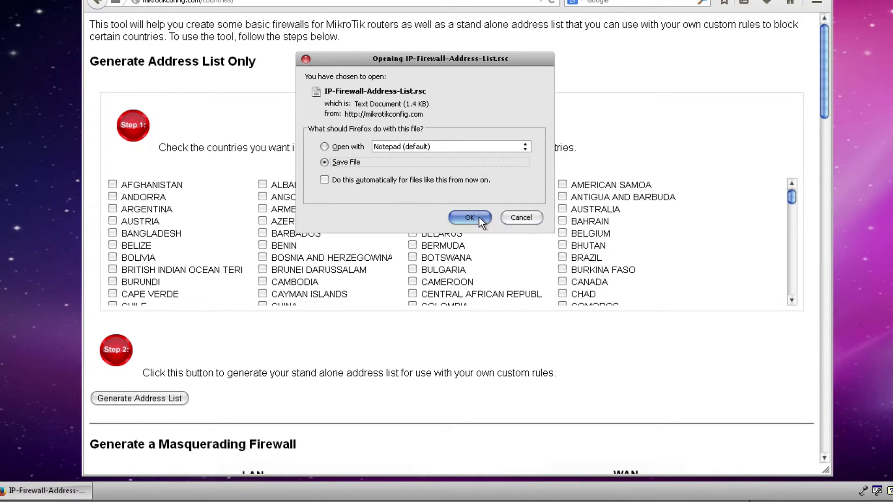
pyautogui.click(471, 217)
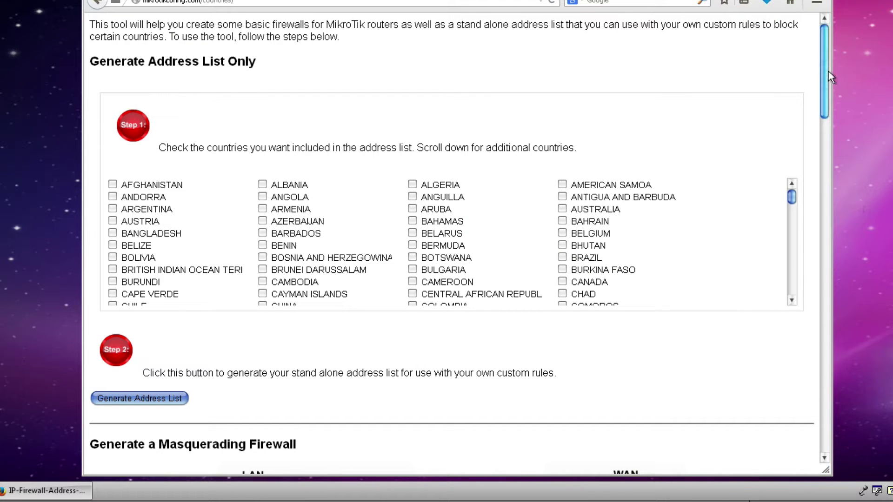
pyautogui.moveTo(825, 69); pyautogui.dragTo(824, 161)
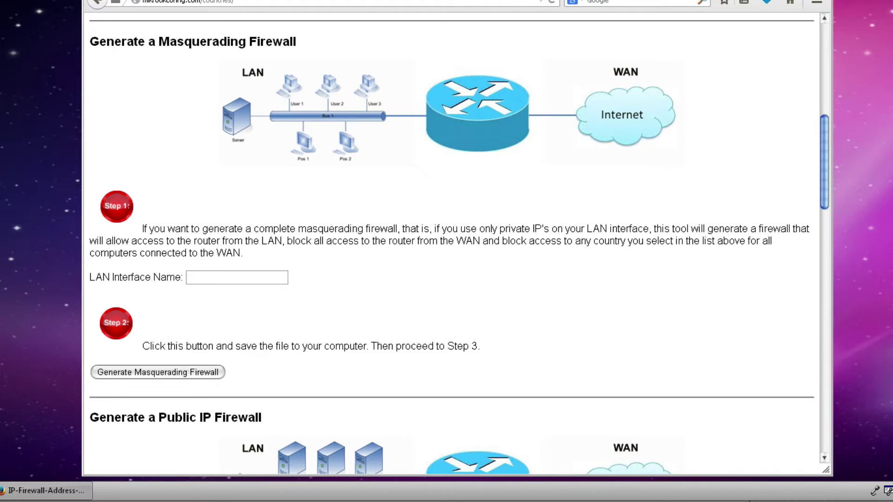
# Step: Connect to the router in WinBox and highlight the ether2 to ether5 interfaces
pyautogui.moveTo(467, 37); pyautogui.dragTo(359, 56)
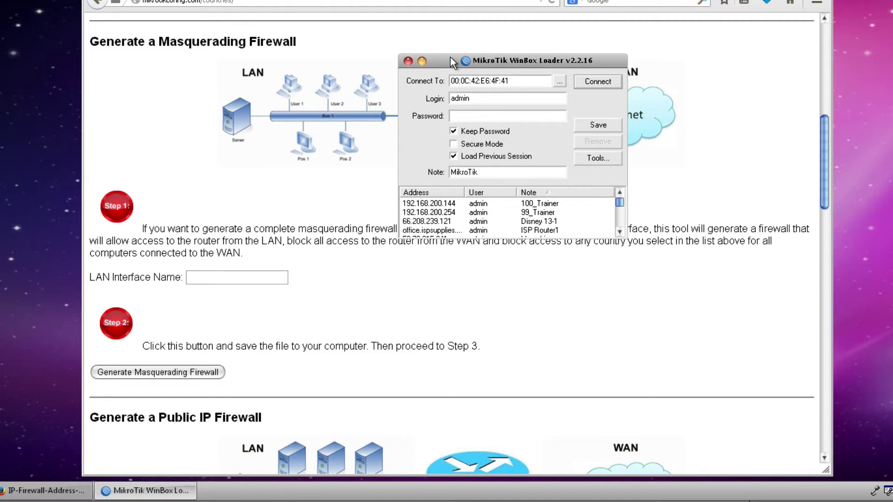
pyautogui.click(475, 97)
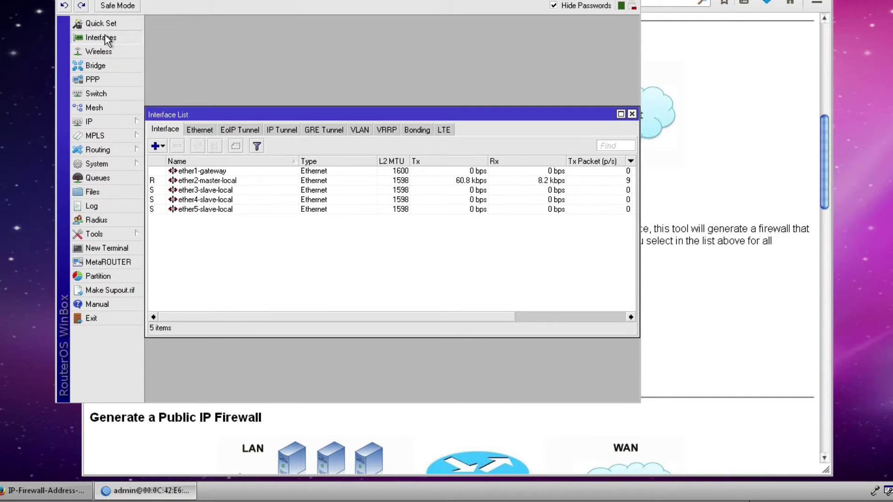
pyautogui.click(210, 180)
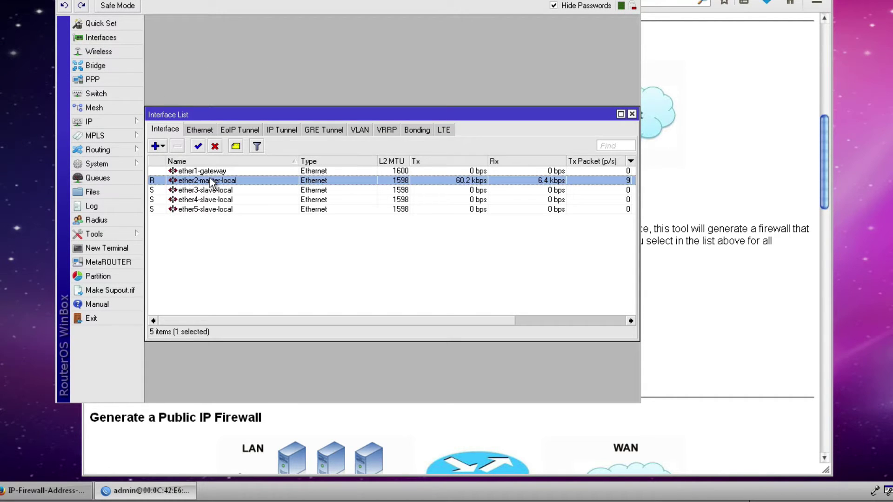
pyautogui.click(213, 191)
pyautogui.click(213, 201)
pyautogui.click(210, 209)
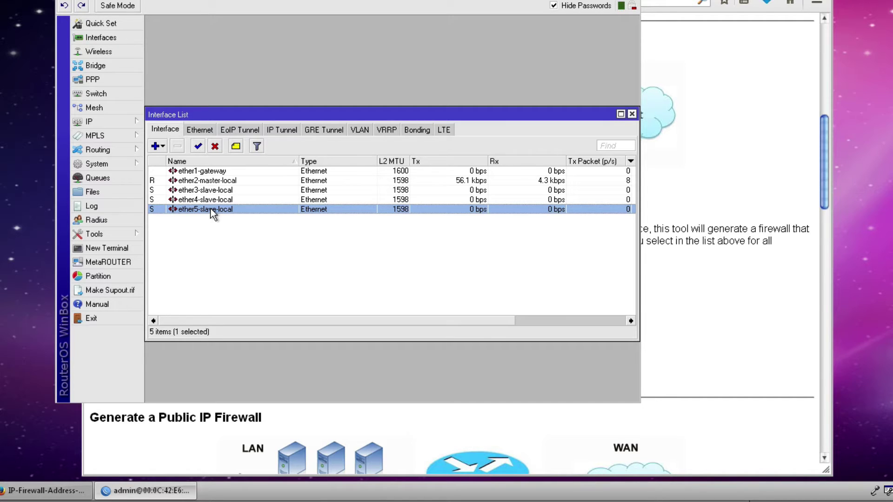
# Step: Go back over ether2-master-local and the ether3 to ether5 slave-local ports in the Interface List
pyautogui.click(220, 190)
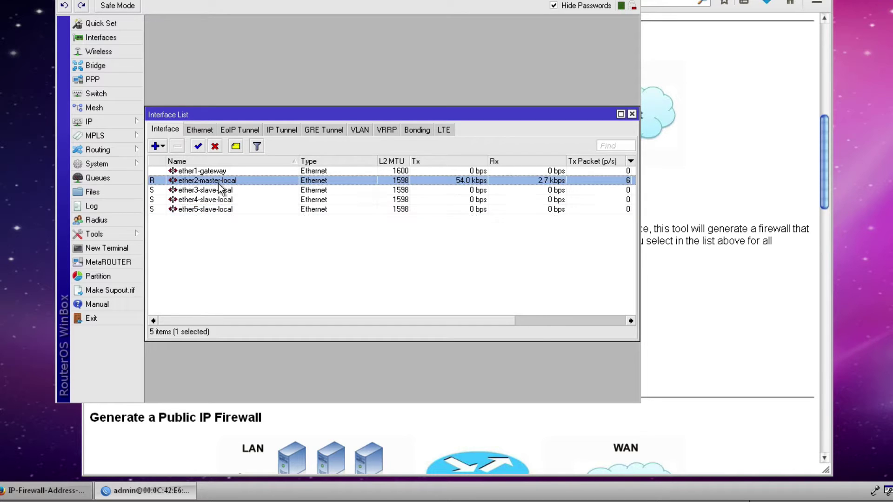
pyautogui.click(212, 200)
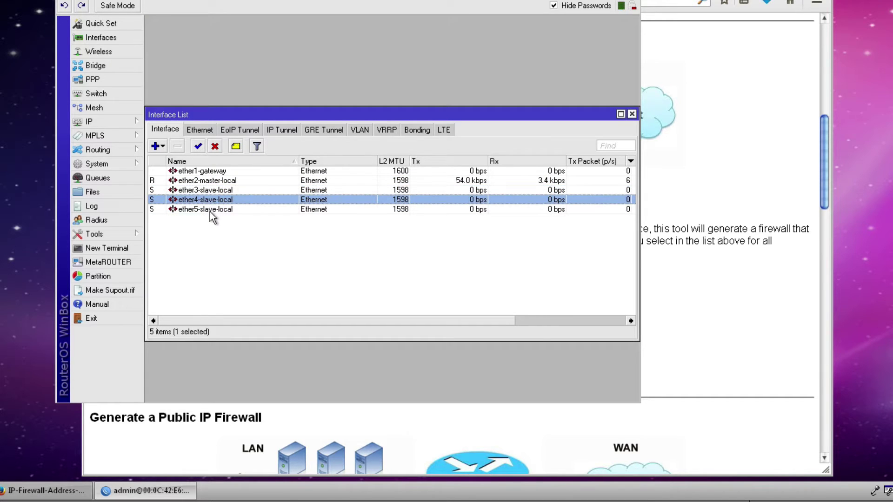
pyautogui.click(210, 210)
pyautogui.click(217, 182)
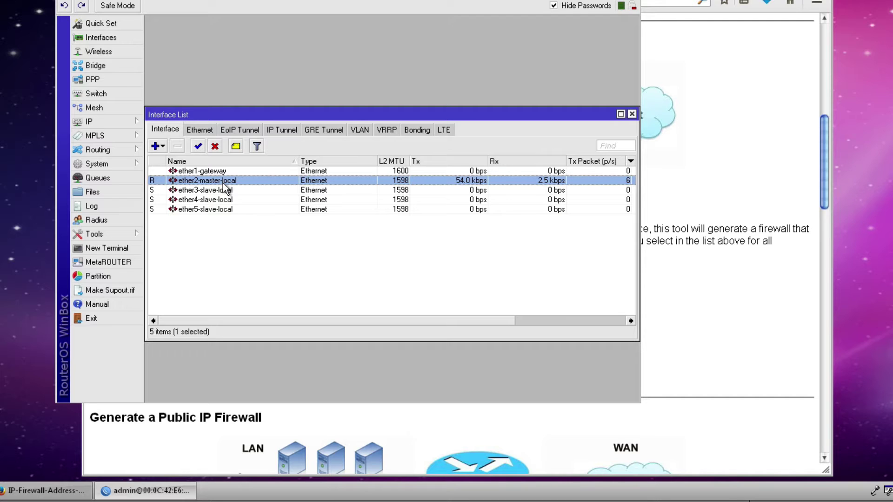
pyautogui.click(198, 211)
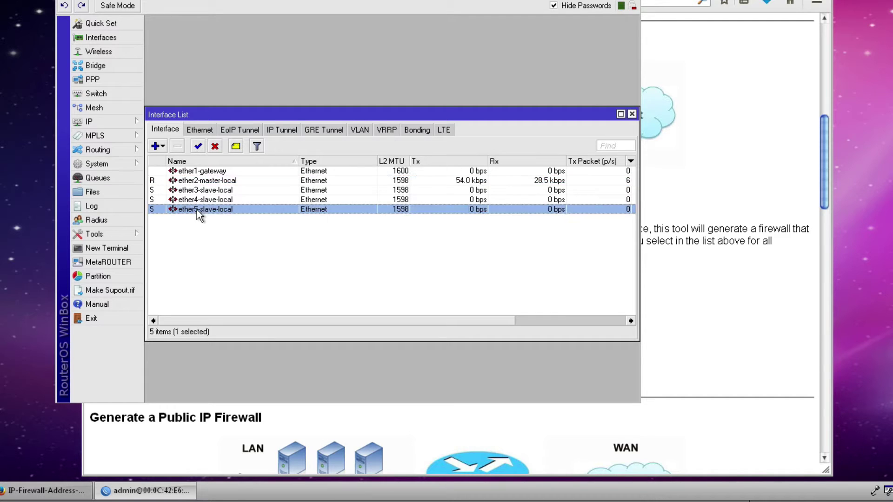
pyautogui.click(207, 200)
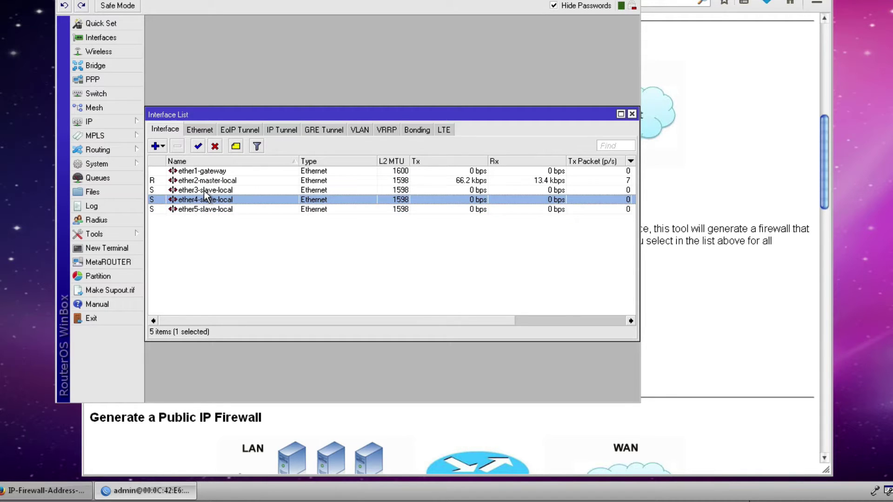
pyautogui.click(205, 191)
pyautogui.click(205, 201)
pyautogui.click(200, 210)
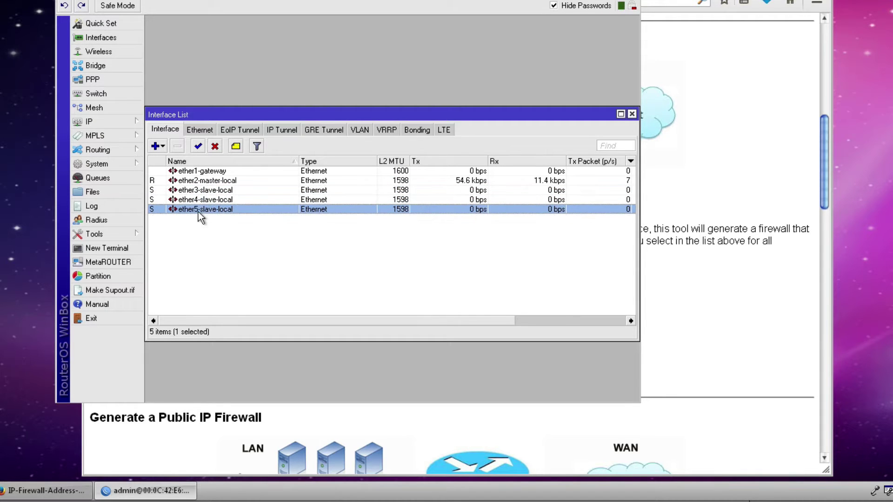
pyautogui.click(207, 181)
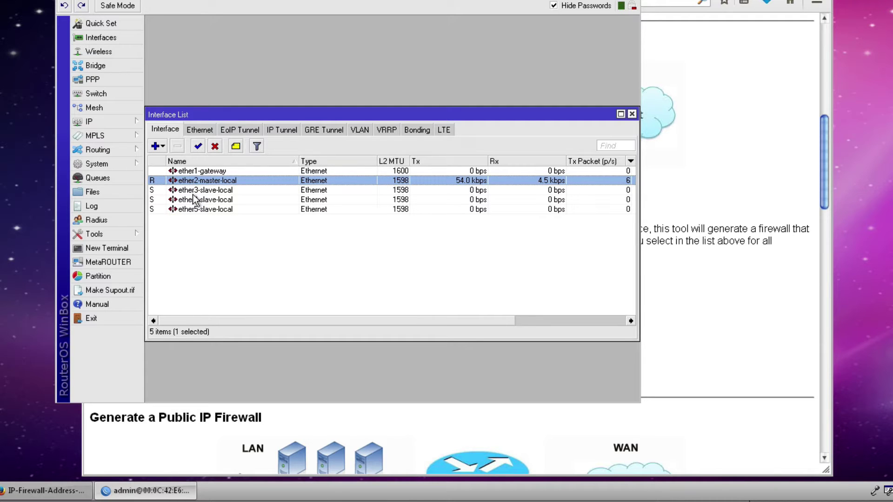
pyautogui.click(194, 191)
pyautogui.click(205, 201)
pyautogui.click(203, 209)
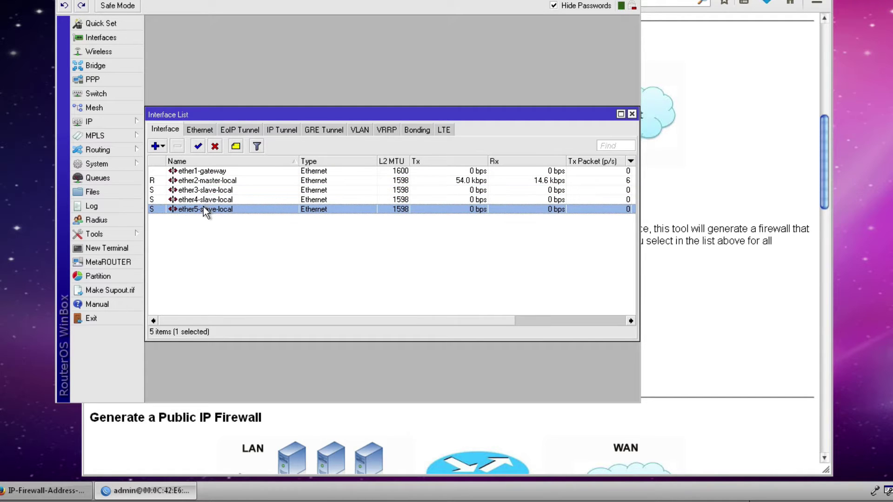
pyautogui.click(205, 182)
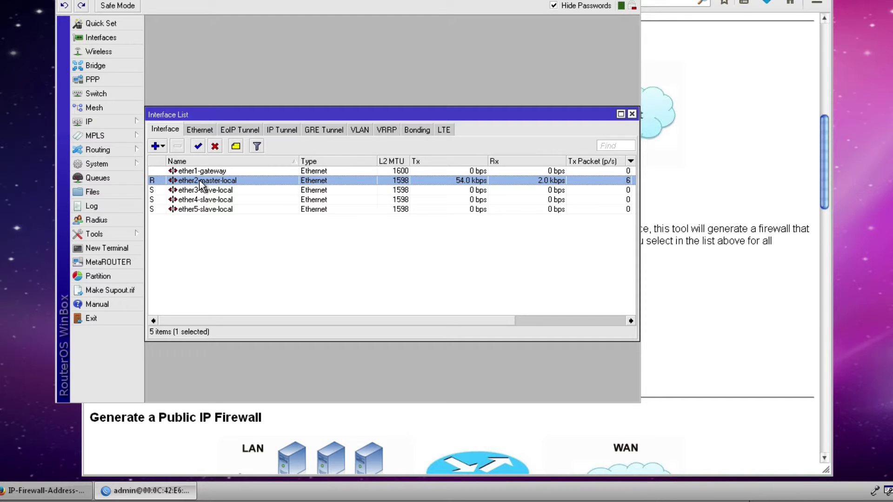
# Step: Copy the name ether2-master-local from the interface's properties, then close them with OK
pyautogui.doubleClick(201, 180)
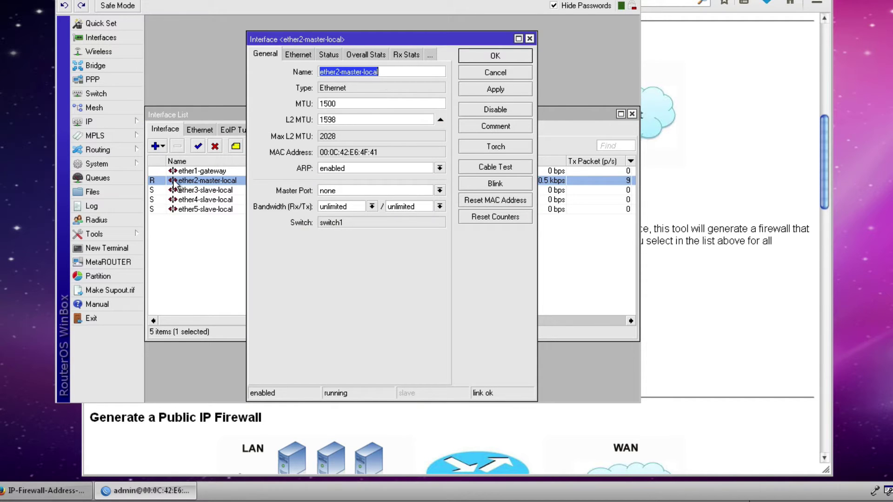
pyautogui.rightClick(354, 71)
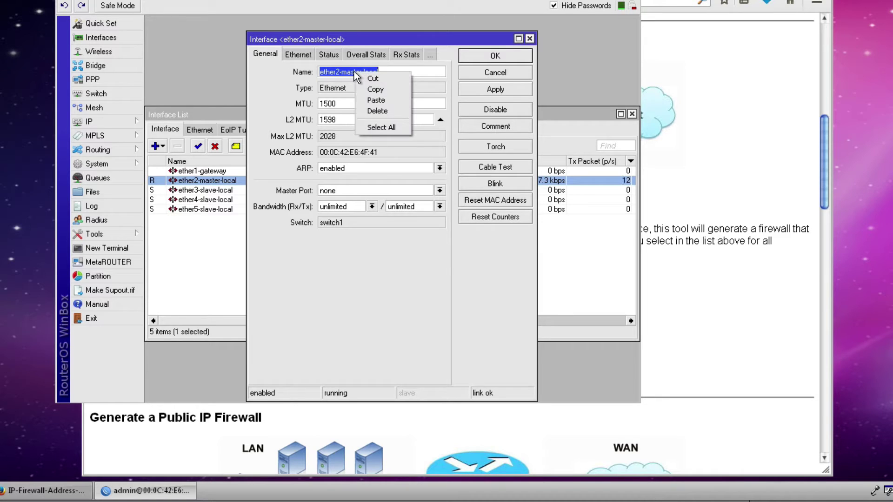
pyautogui.click(376, 90)
pyautogui.click(499, 58)
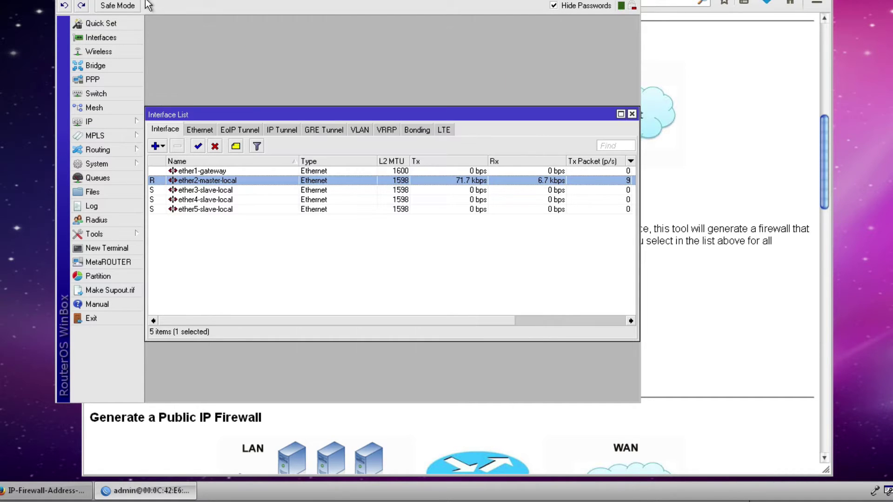
# Step: Paste ether2-master-local as the LAN Interface Name and save the generated MasqFirewall.rsc
pyautogui.click(71, 1)
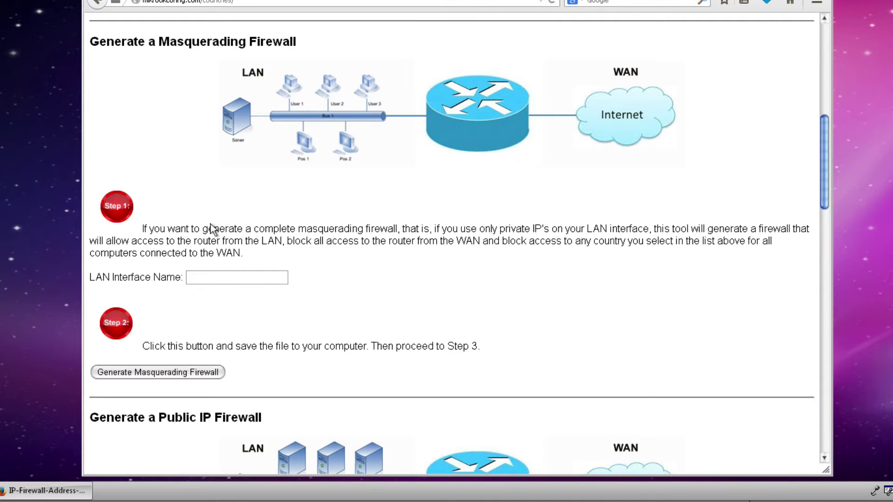
pyautogui.rightClick(194, 280)
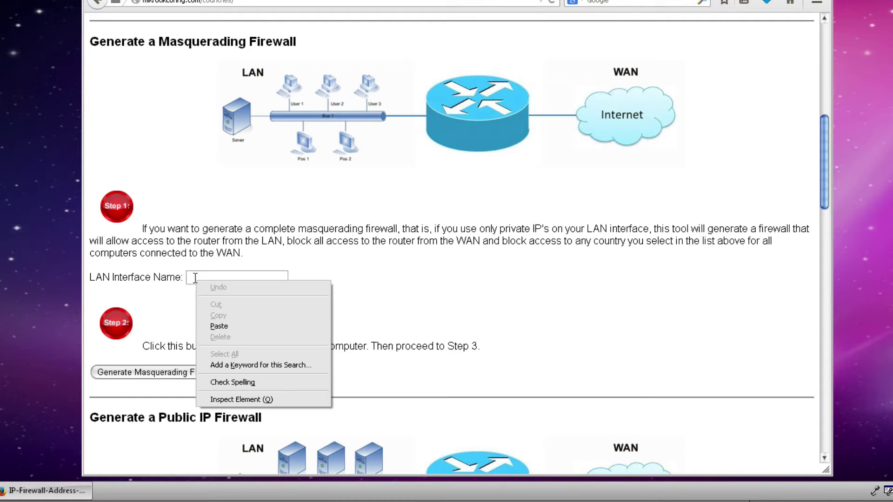
pyautogui.click(211, 328)
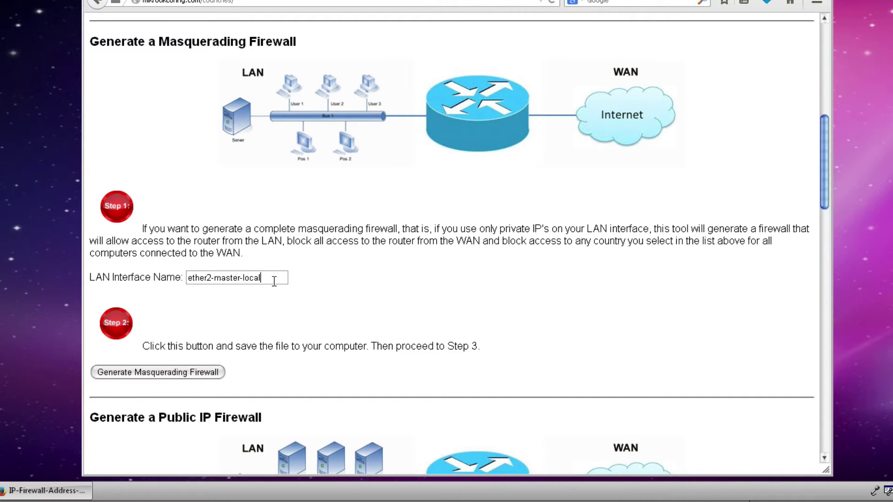
pyautogui.click(193, 374)
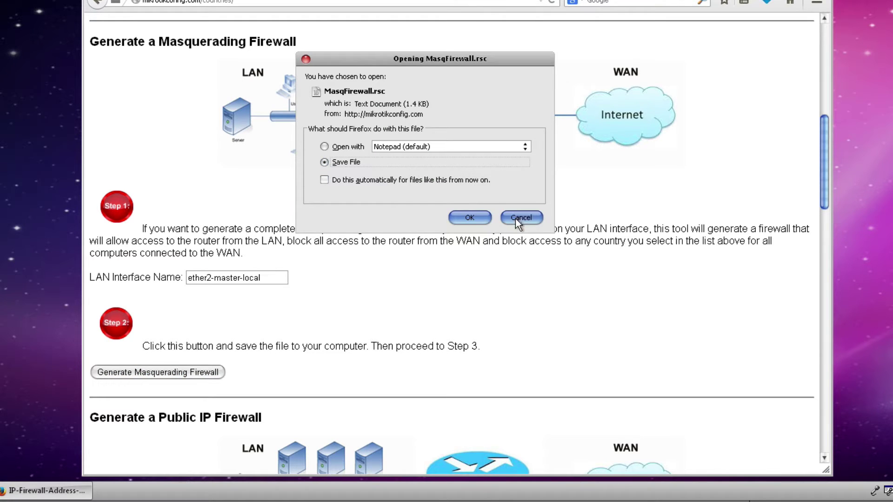
pyautogui.click(469, 220)
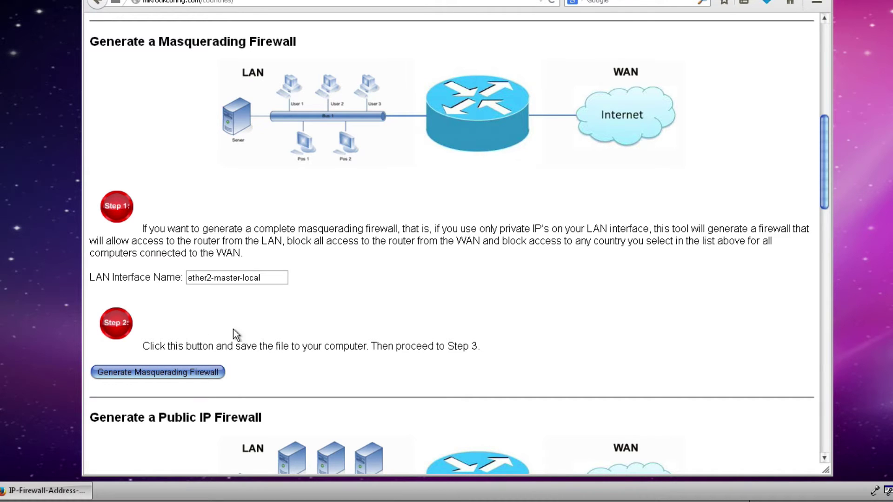
# Step: In My Documents > Downloads, delete the eleven old downloaded files to the Recycle Bin
pyautogui.press('super')
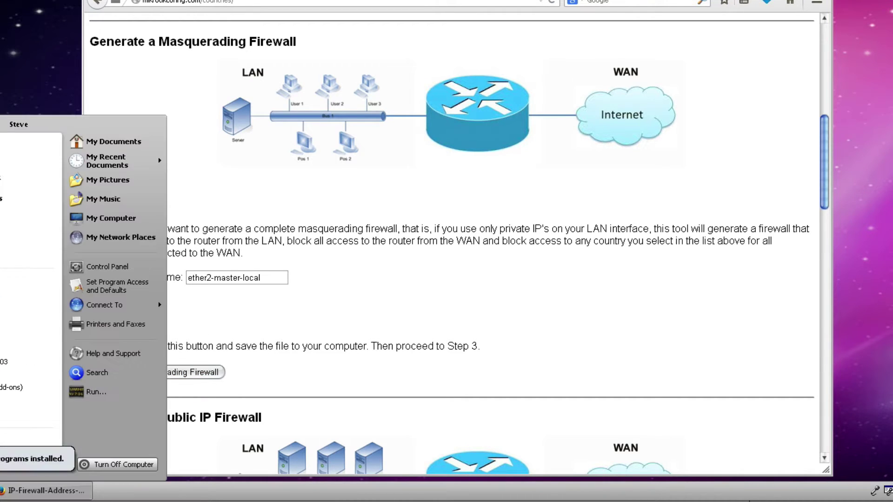
pyautogui.click(124, 144)
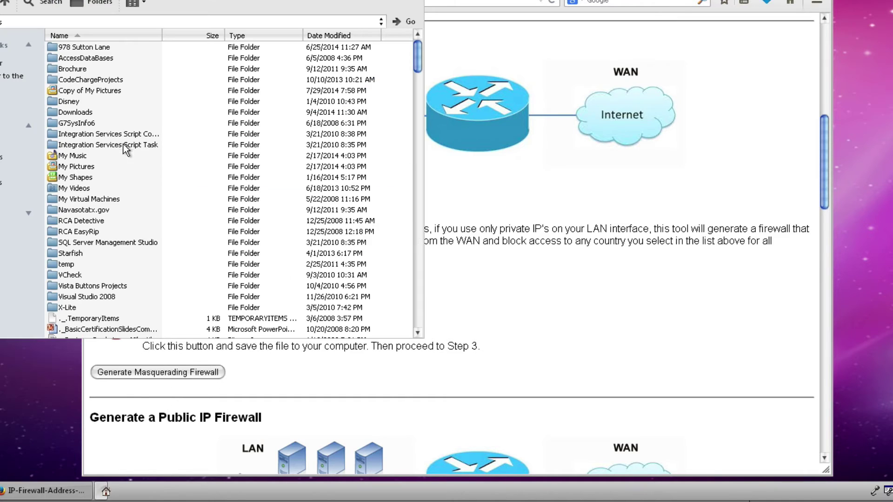
pyautogui.doubleClick(65, 114)
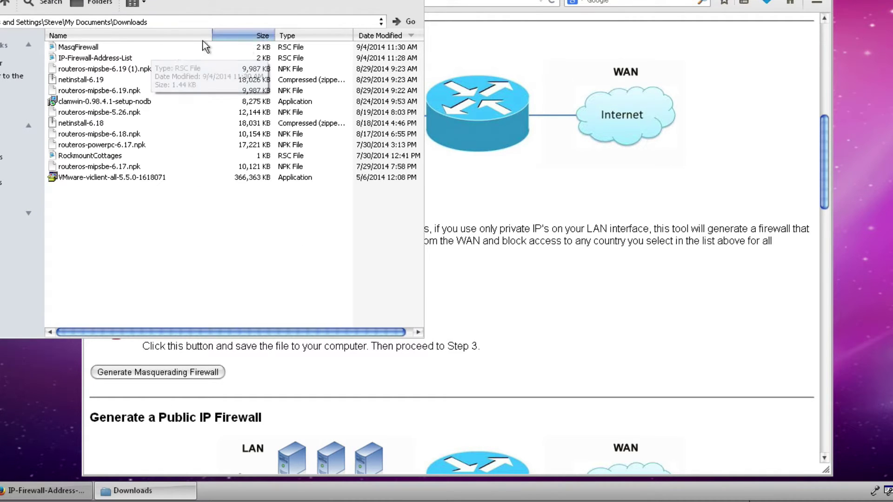
pyautogui.click(74, 69)
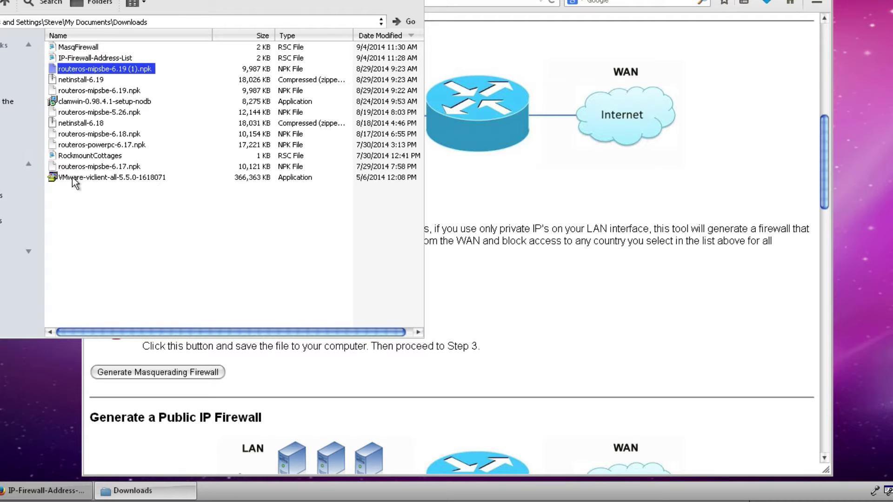
pyautogui.keyDown('shift'); pyautogui.click(71, 178); pyautogui.keyUp('shift')
pyautogui.press('Delete')
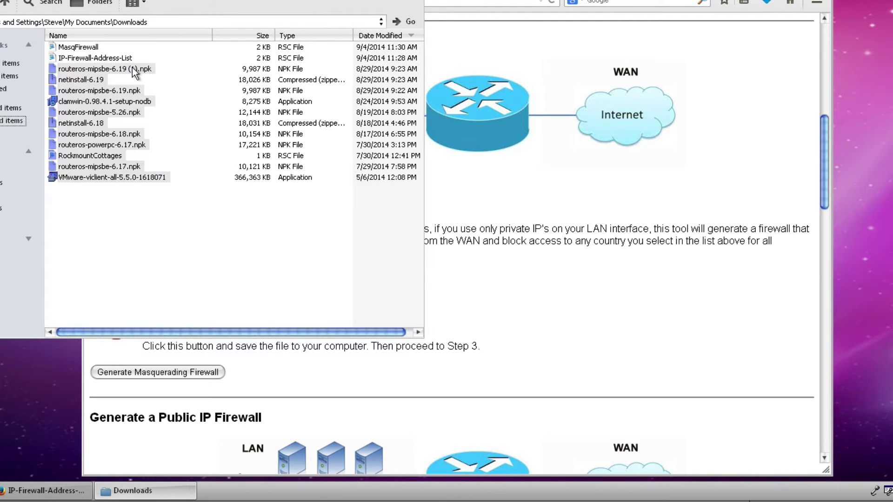
pyautogui.click(493, 239)
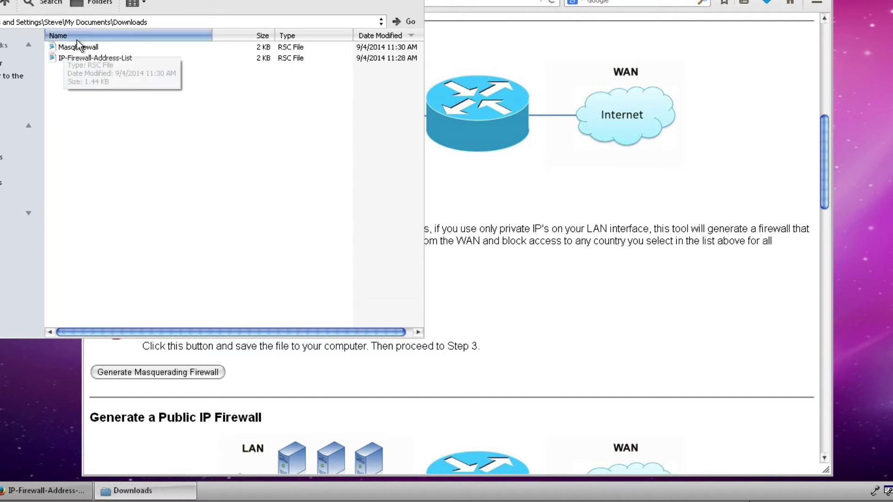
# Step: Check the contents of IP-Firewall-Address-List and MasqFirewall in Notepad, closing each afterwards
pyautogui.click(70, 58)
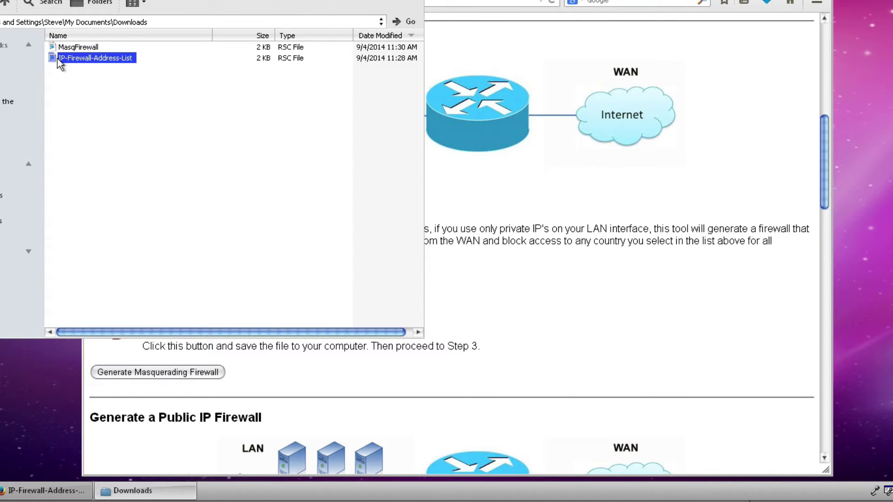
pyautogui.doubleClick(57, 57)
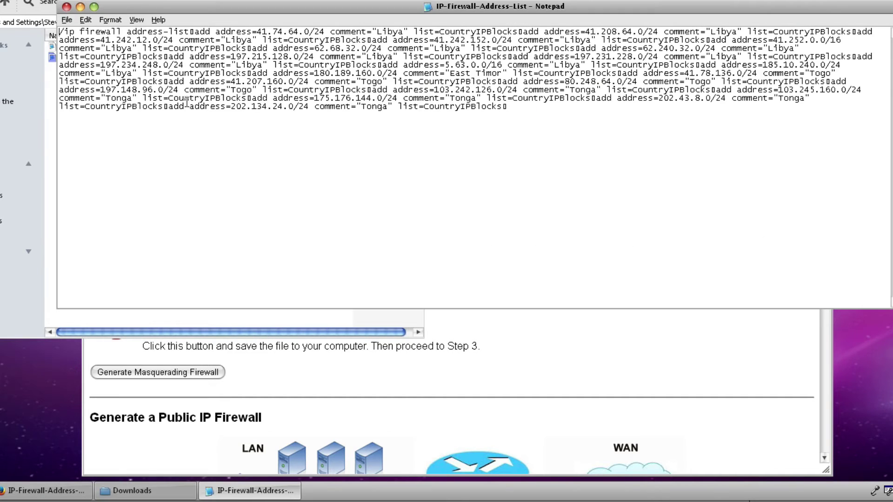
pyautogui.click(66, 7)
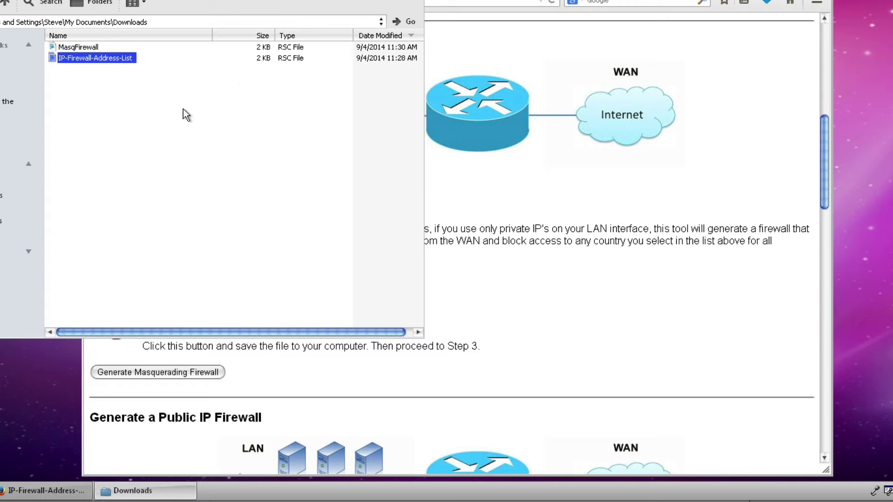
pyautogui.doubleClick(55, 46)
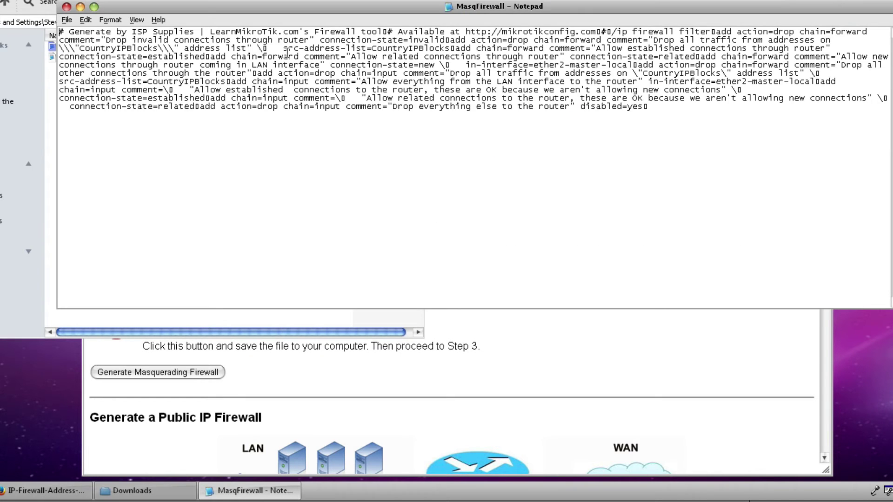
pyautogui.click(66, 7)
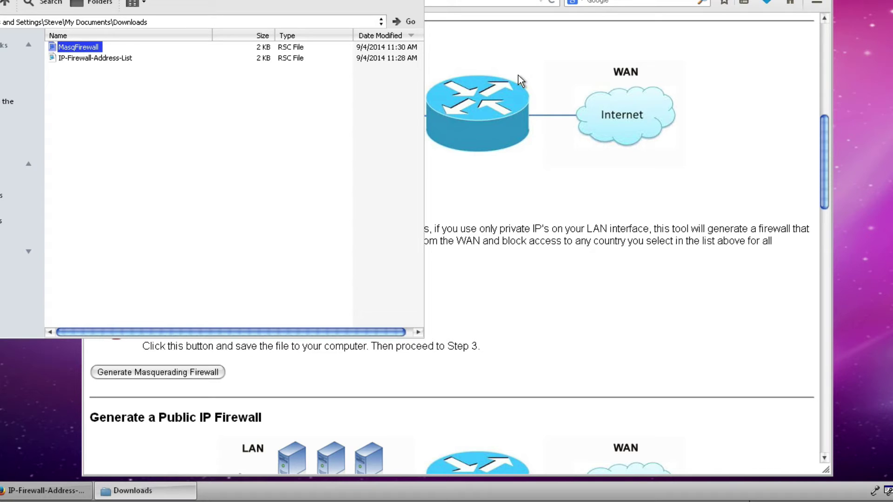
# Step: Reconnect to the router in WinBox and close the Interface List
pyautogui.moveTo(167, 2); pyautogui.dragTo(699, 93)
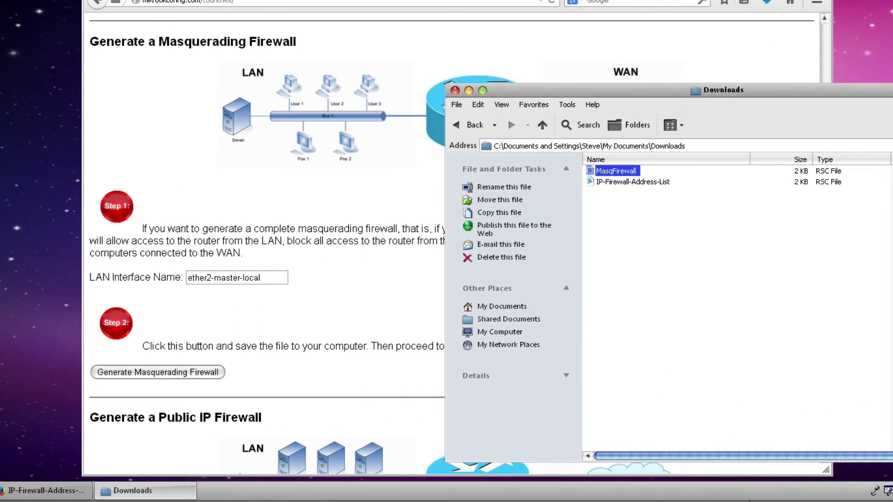
pyautogui.click(468, 93)
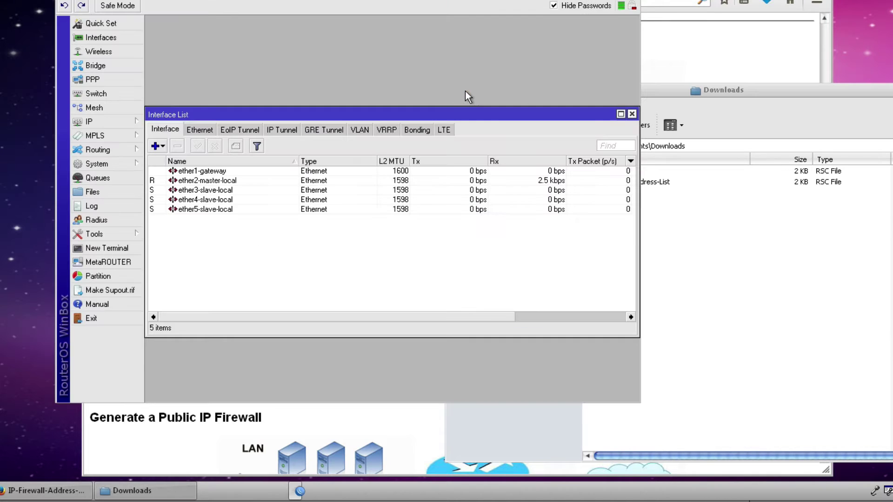
pyautogui.moveTo(687, 91); pyautogui.dragTo(786, 24)
pyautogui.click(580, 146)
pyautogui.click(631, 115)
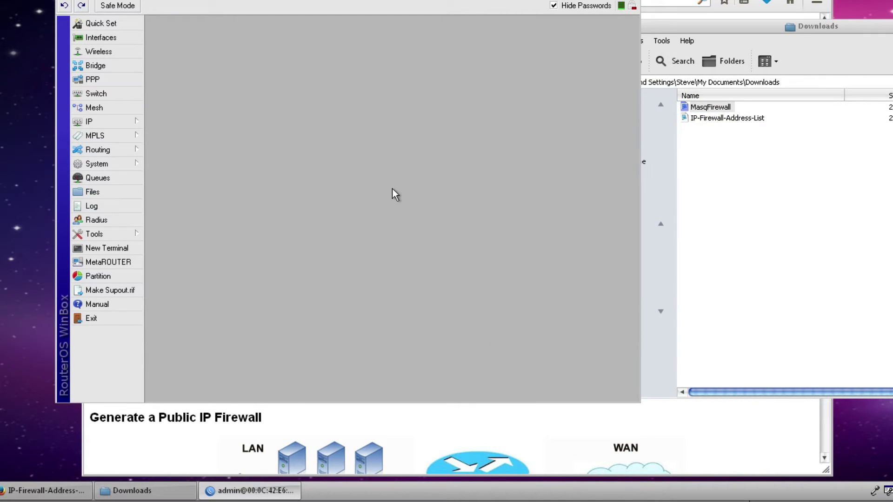
# Step: Remove the old IP-Firewall-Address-List.rsc from the router's Files and drag both new .rsc scripts in
pyautogui.click(111, 192)
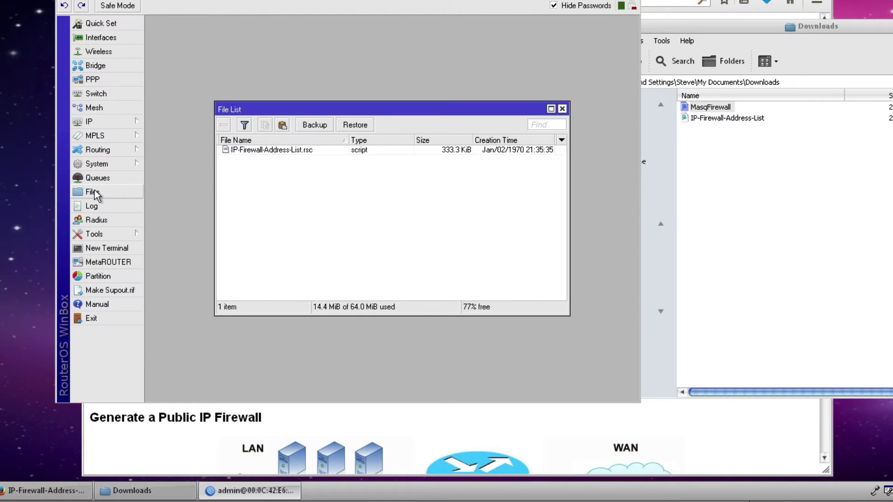
pyautogui.click(307, 151)
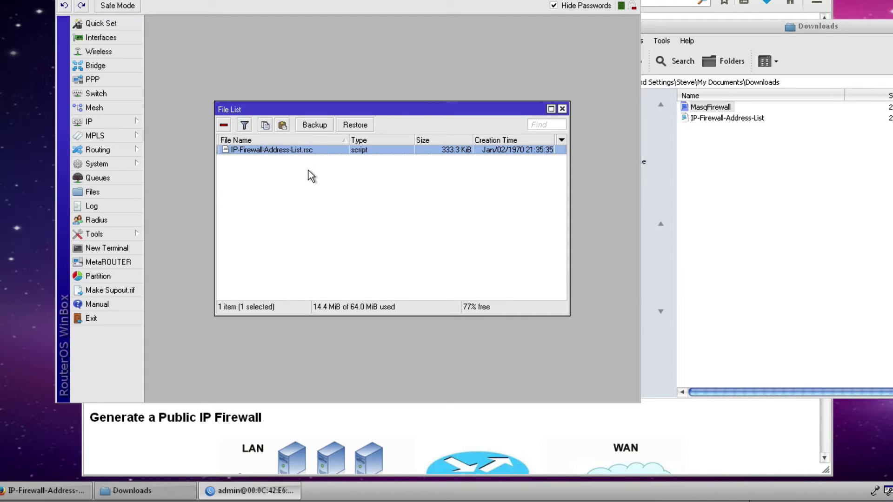
pyautogui.click(224, 125)
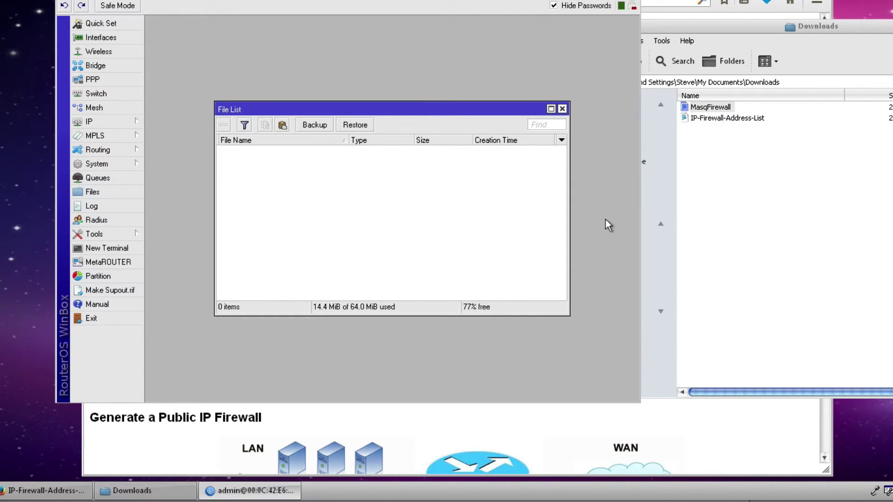
pyautogui.moveTo(707, 149); pyautogui.dragTo(732, 105)
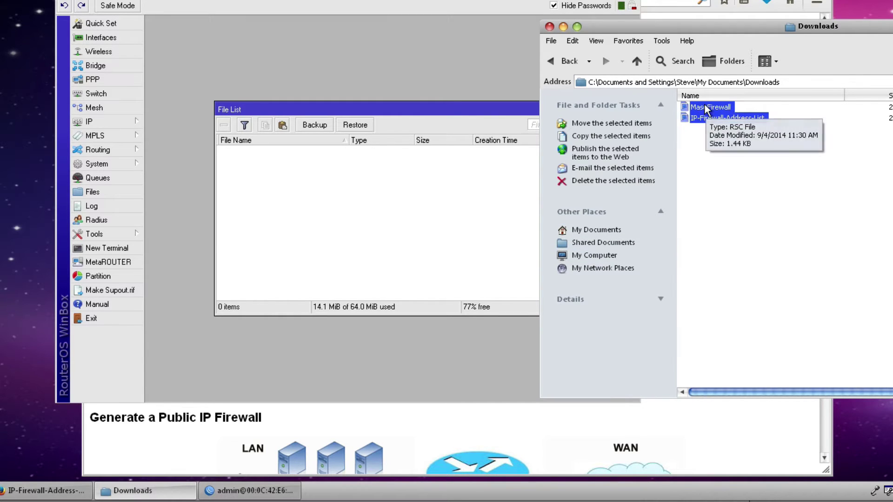
pyautogui.moveTo(712, 110); pyautogui.dragTo(350, 178)
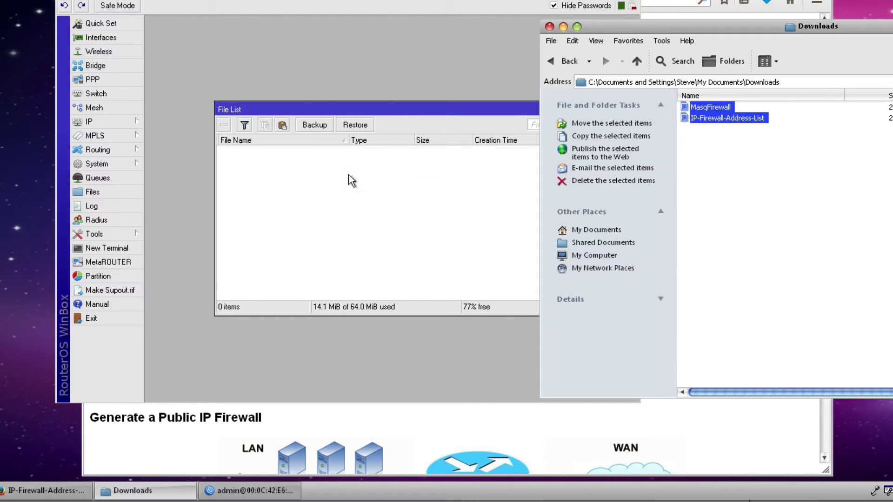
pyautogui.click(337, 224)
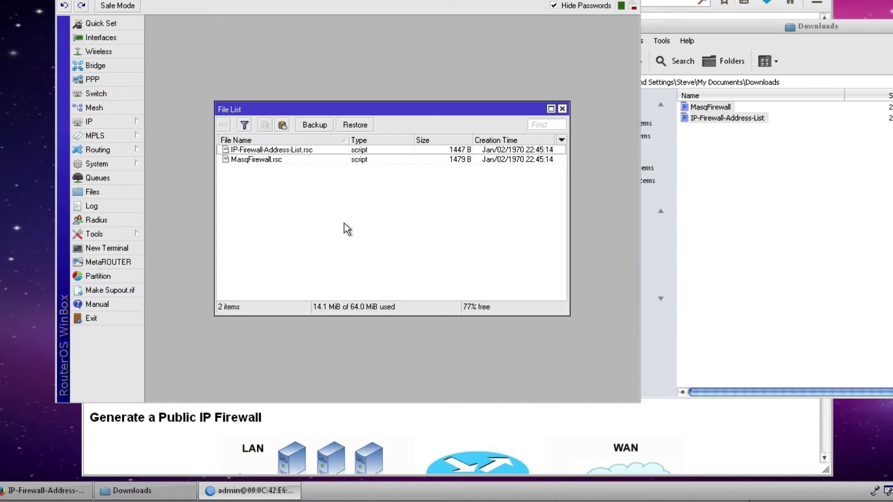
# Step: In a new terminal, run 'import IP-Firewall-Address-List.rsc' using Tab completion
pyautogui.click(118, 247)
pyautogui.click(498, 288)
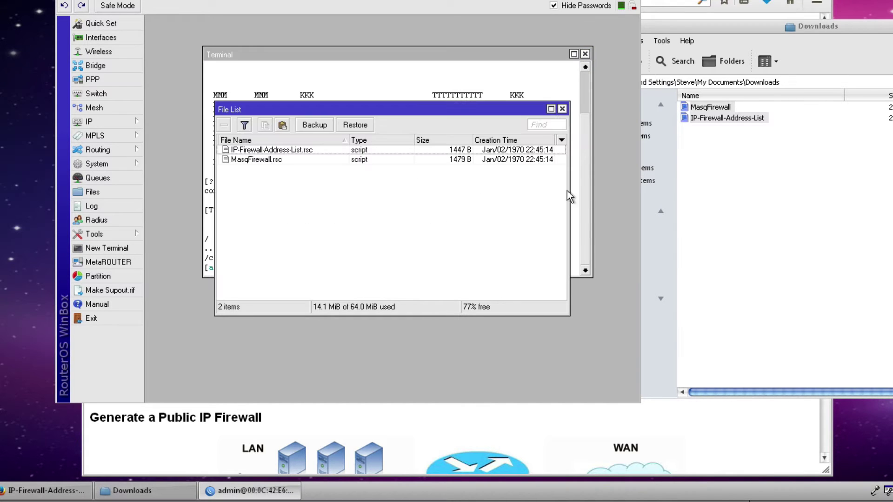
pyautogui.click(563, 109)
pyautogui.moveTo(538, 56); pyautogui.dragTo(532, 83)
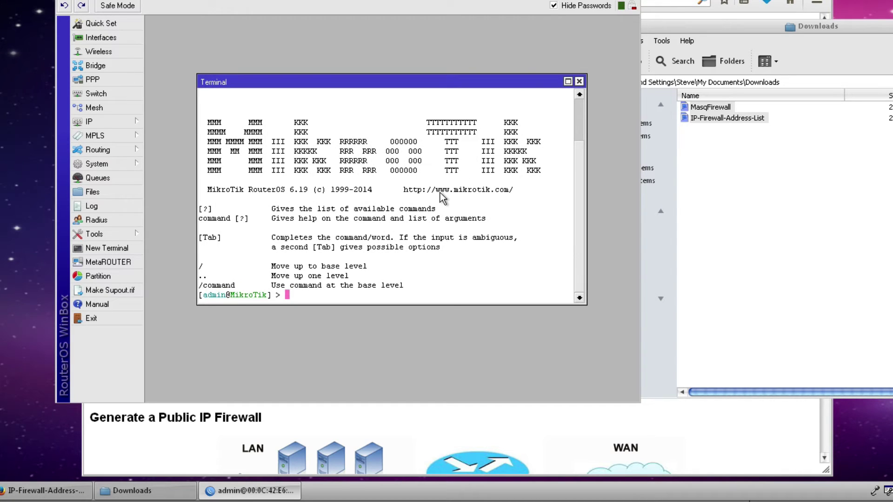
pyautogui.write('imp')
pyautogui.press('Tab')
pyautogui.press('Tab')
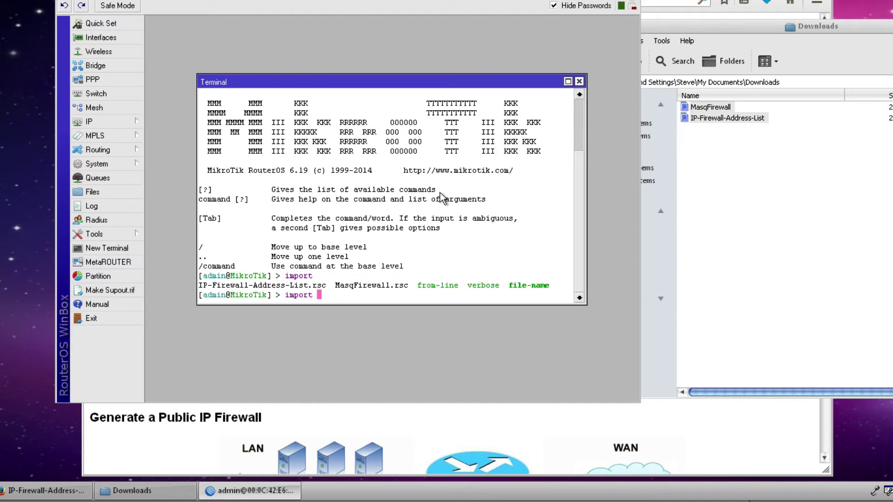
pyautogui.write('IP')
pyautogui.press('Tab')
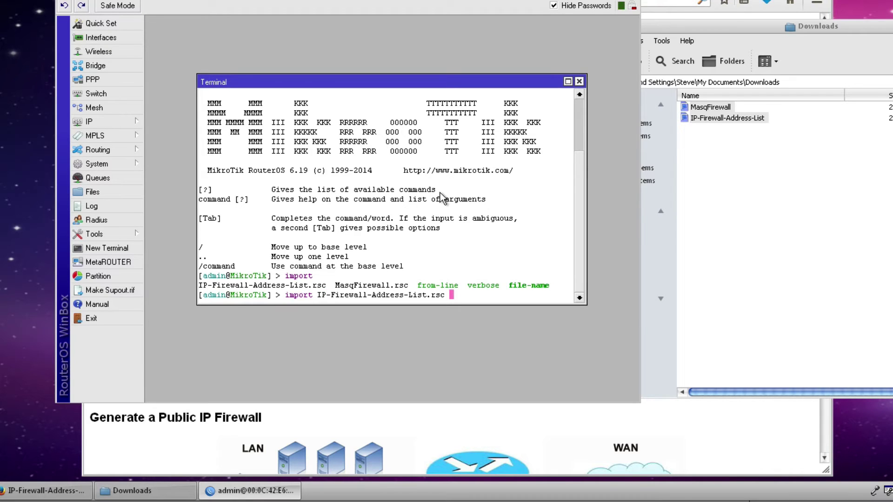
pyautogui.press('Return')
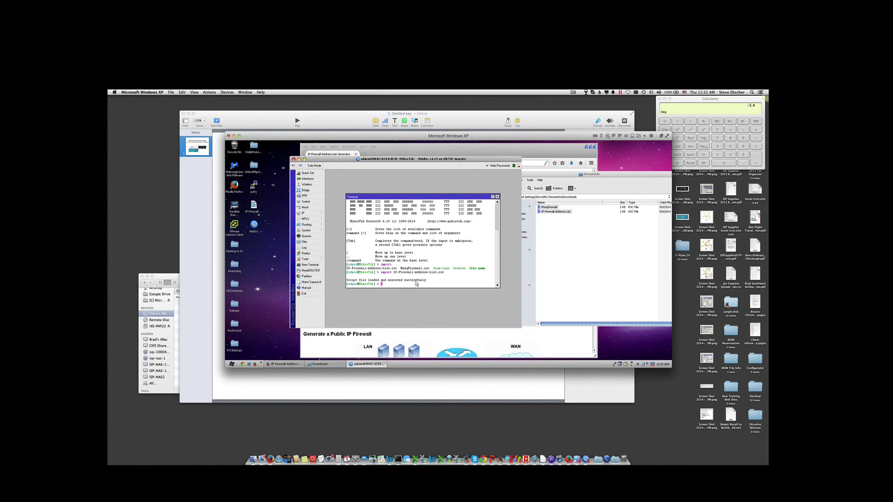
# Step: Run 'import MasqFirewall.rsc' in the terminal, then close the terminal
pyautogui.press('Tab')
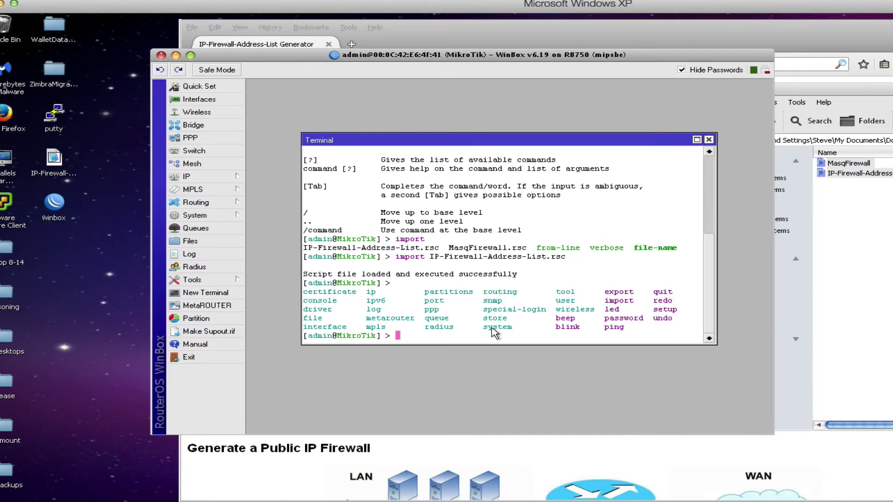
pyautogui.write('import')
pyautogui.press('Tab')
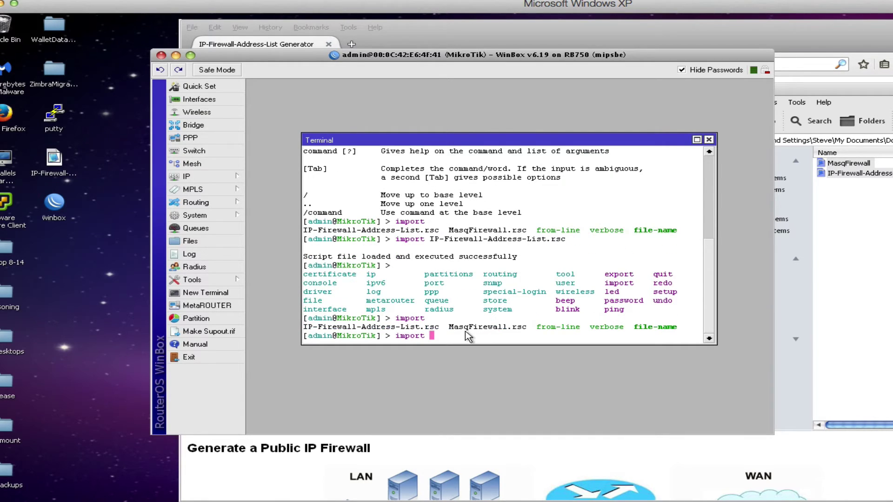
pyautogui.write('Mas')
pyautogui.press('Tab')
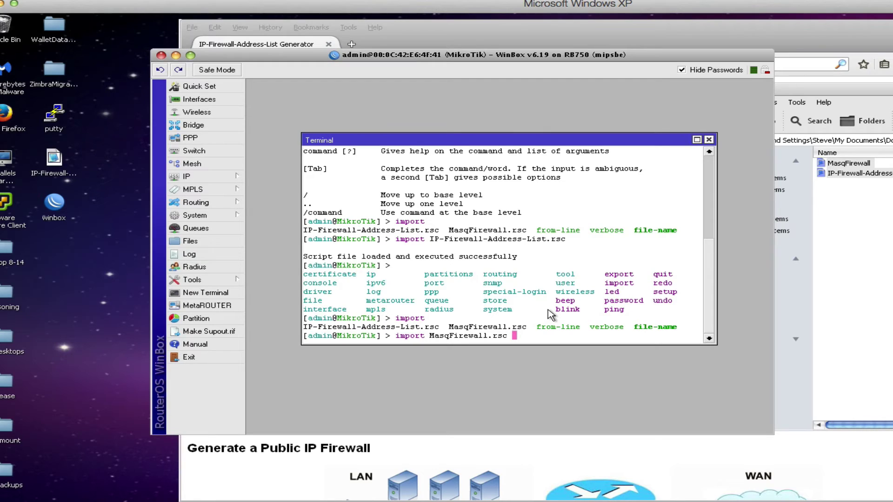
pyautogui.press('Return')
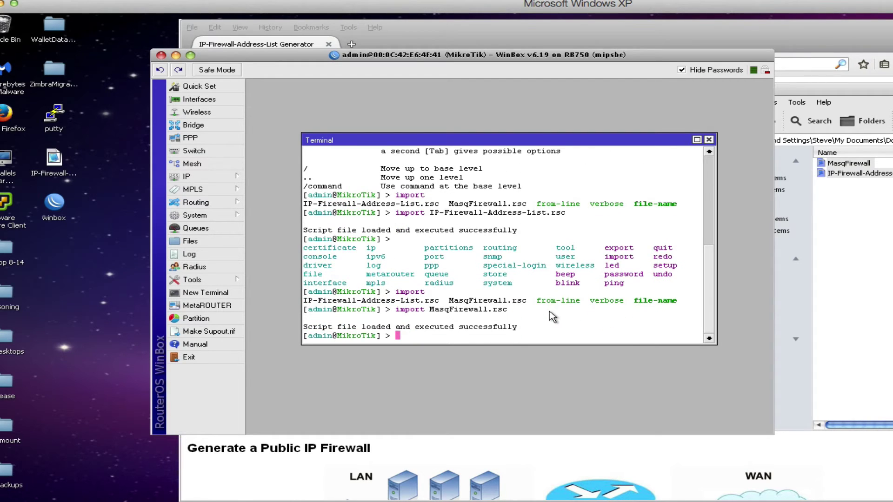
pyautogui.click(709, 140)
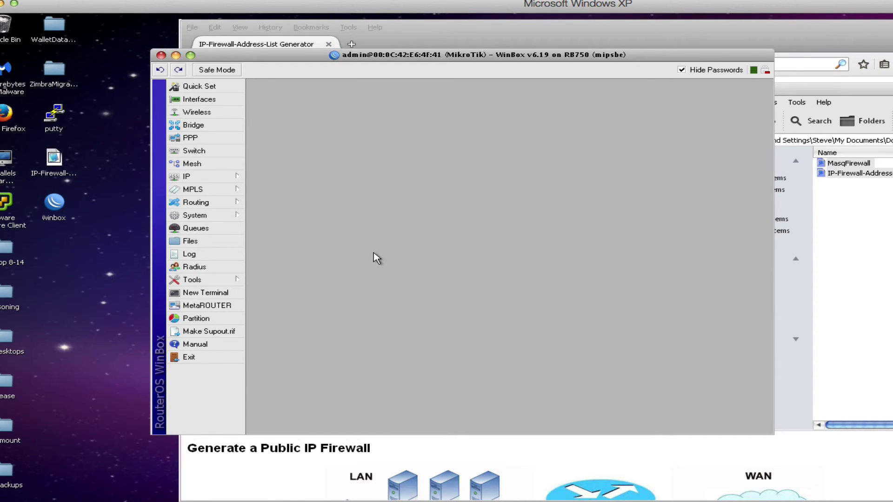
# Step: Browse the 22 CountryIPBlocks entries under IP > Firewall > Address Lists, such as 41.208.64.0/24
pyautogui.click(228, 178)
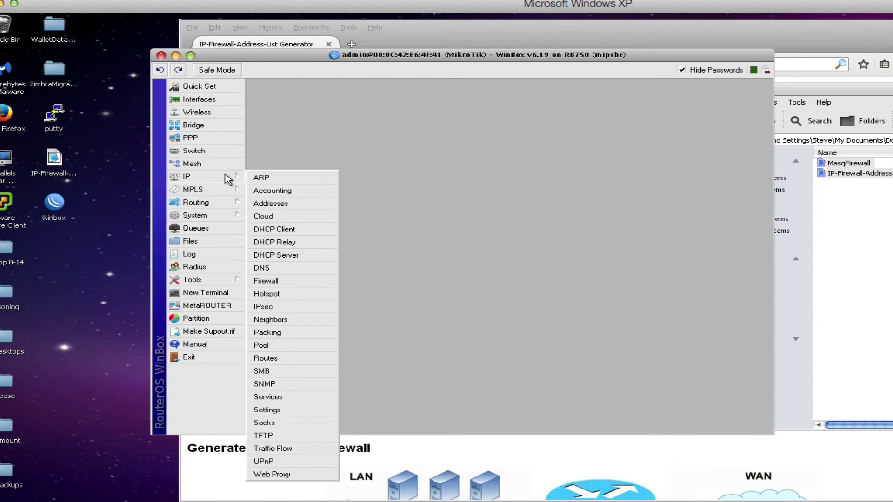
pyautogui.click(278, 281)
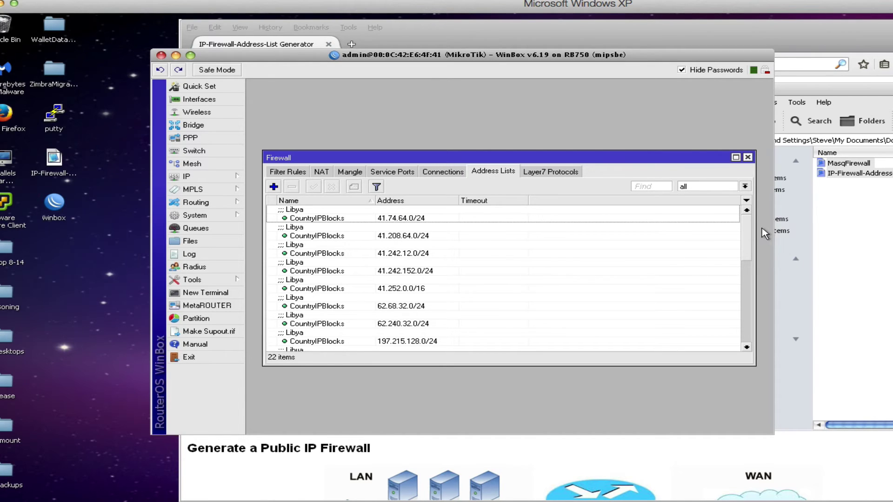
pyautogui.moveTo(749, 239); pyautogui.dragTo(748, 211)
pyautogui.click(435, 218)
pyautogui.click(424, 237)
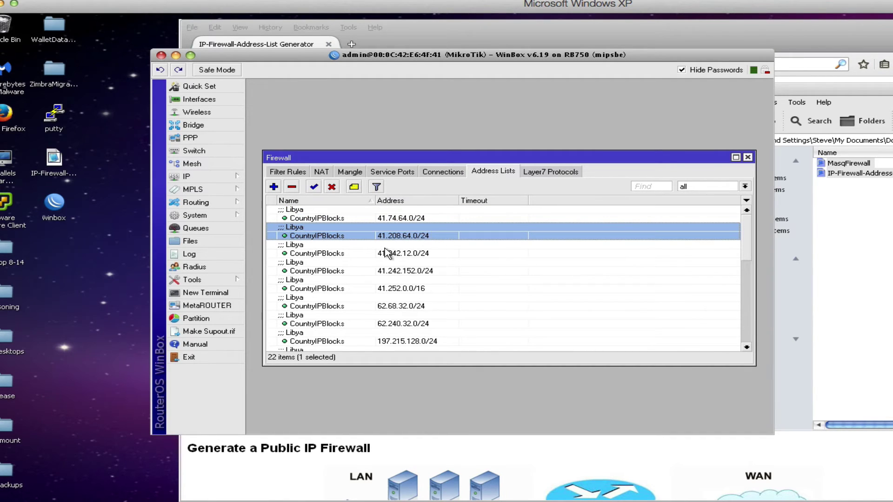
pyautogui.click(349, 273)
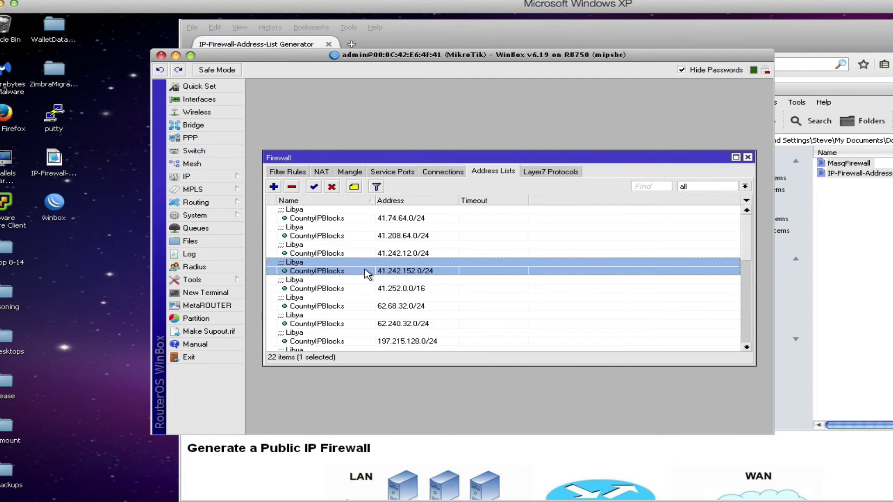
pyautogui.scroll(-5, 368, 275)
pyautogui.scroll(5, 369, 277)
pyautogui.scroll(-5, 369, 278)
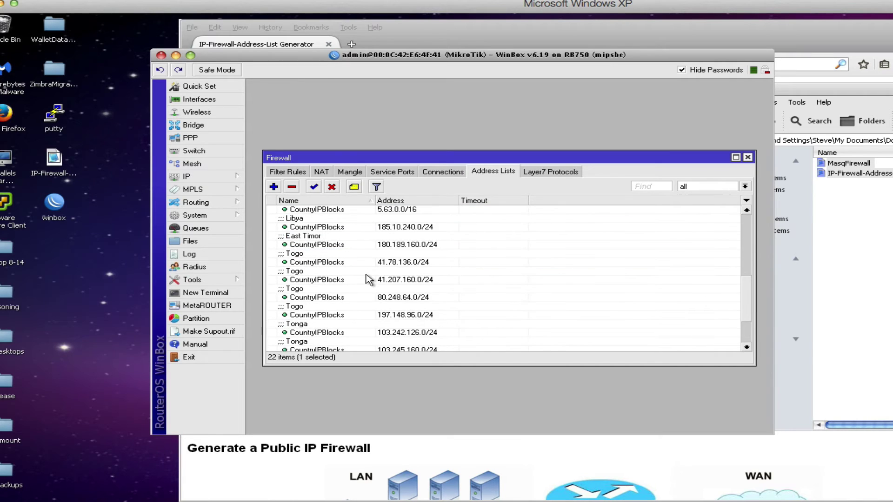
pyautogui.scroll(5, 371, 281)
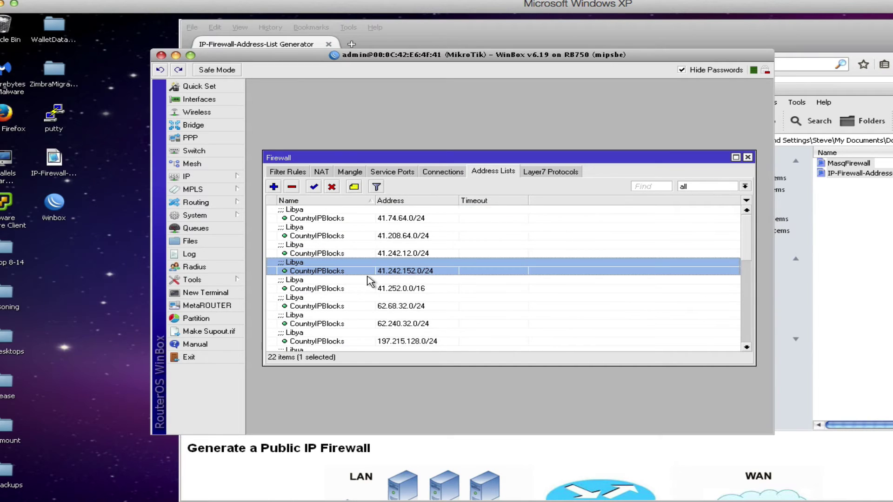
pyautogui.click(404, 237)
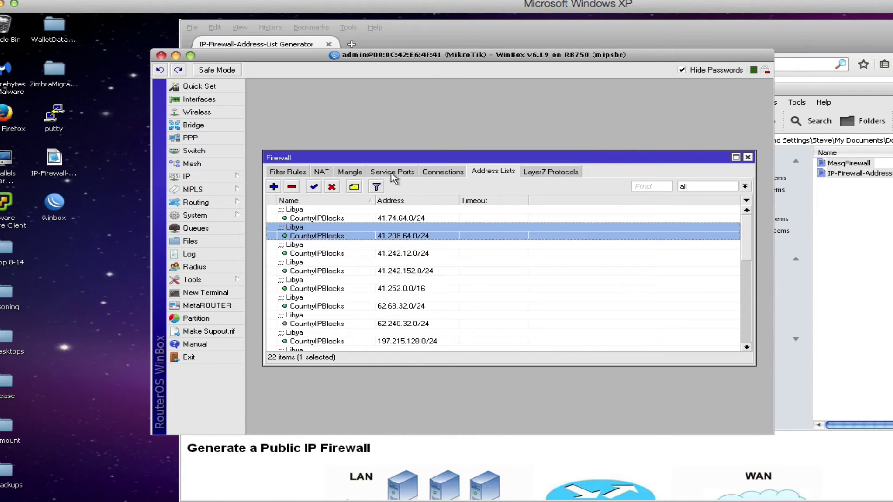
# Step: Enlarge the Firewall window's Filter Rules and filter to the forward chain, showing 6 of 11 rules
pyautogui.click(286, 174)
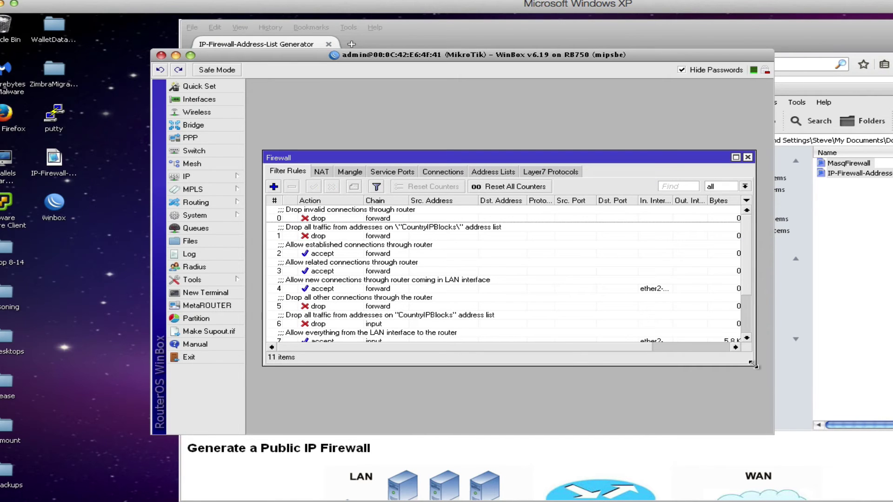
pyautogui.moveTo(755, 366); pyautogui.dragTo(753, 423)
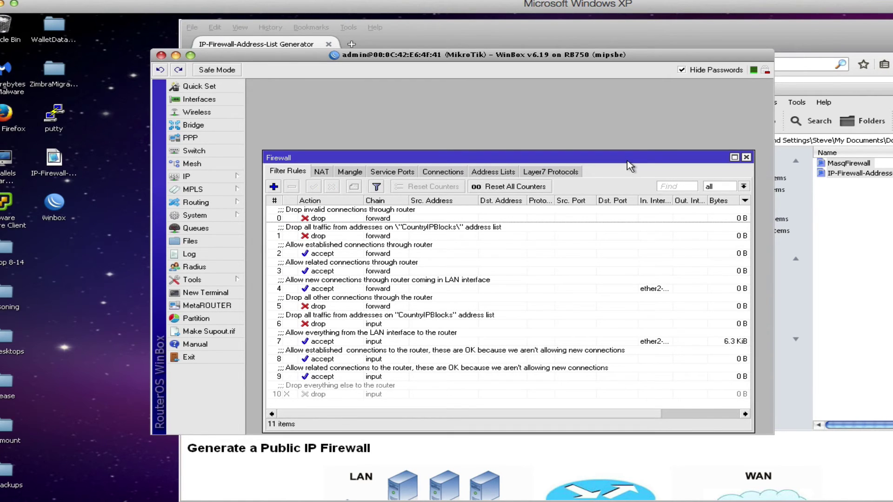
pyautogui.moveTo(626, 157); pyautogui.dragTo(623, 100)
pyautogui.moveTo(751, 375); pyautogui.dragTo(764, 434)
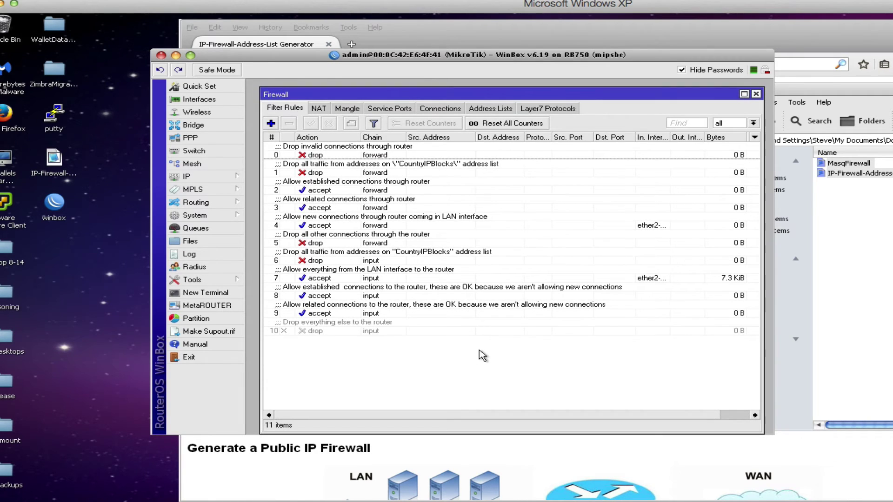
pyautogui.click(753, 123)
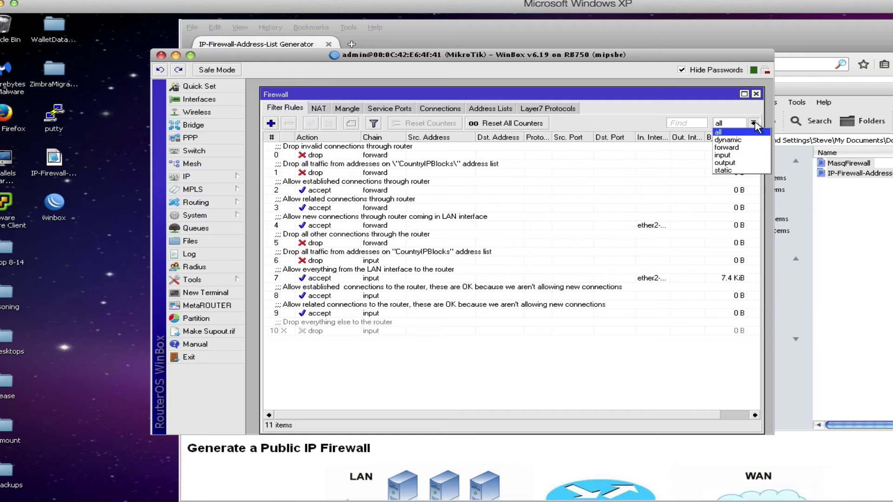
pyautogui.click(732, 148)
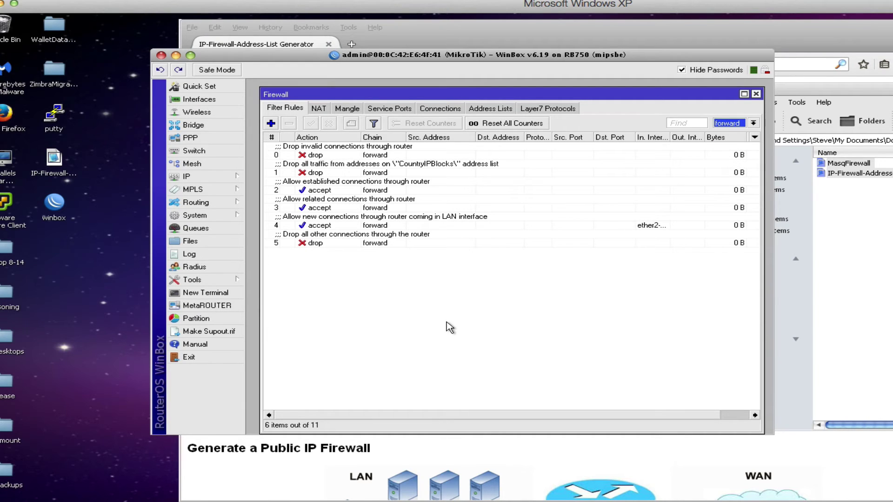
pyautogui.click(321, 173)
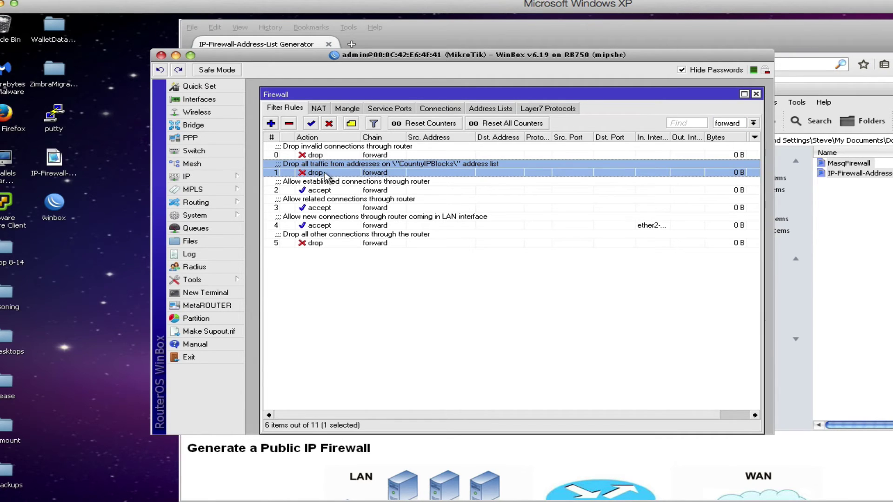
# Step: Open rule 1 and confirm it drops forward traffic from source list CountryIPBlocks
pyautogui.doubleClick(326, 172)
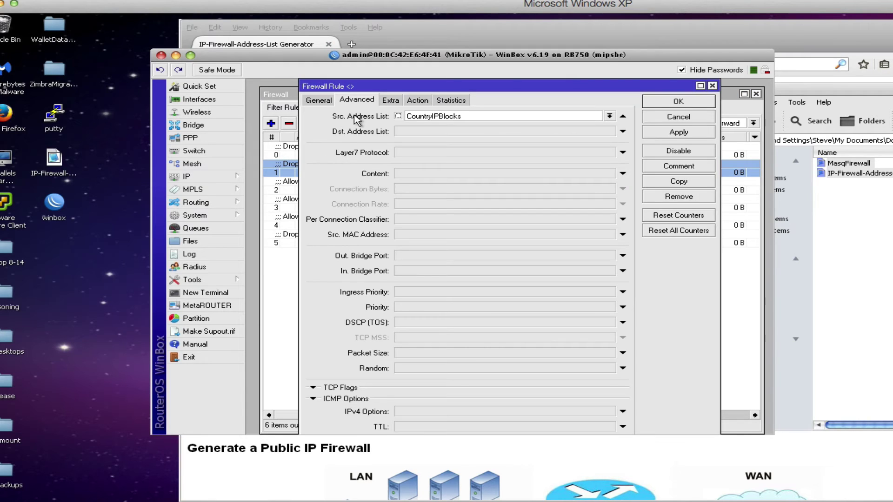
pyautogui.click(318, 100)
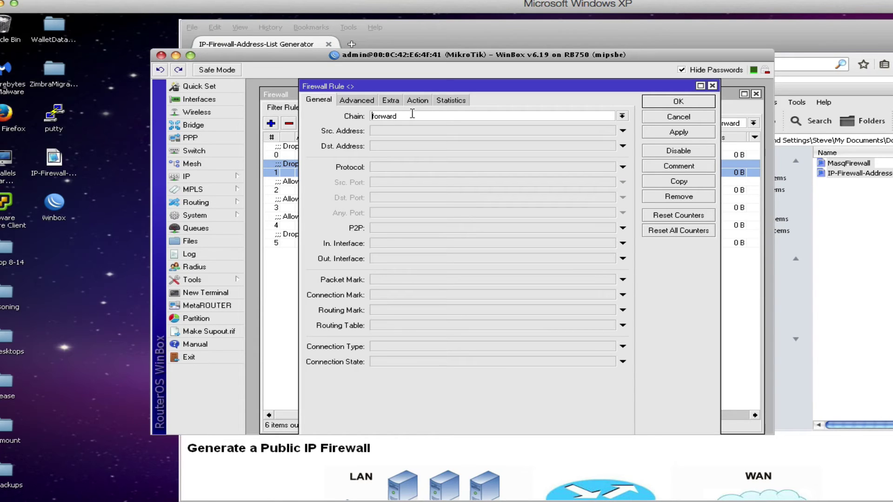
pyautogui.click(354, 101)
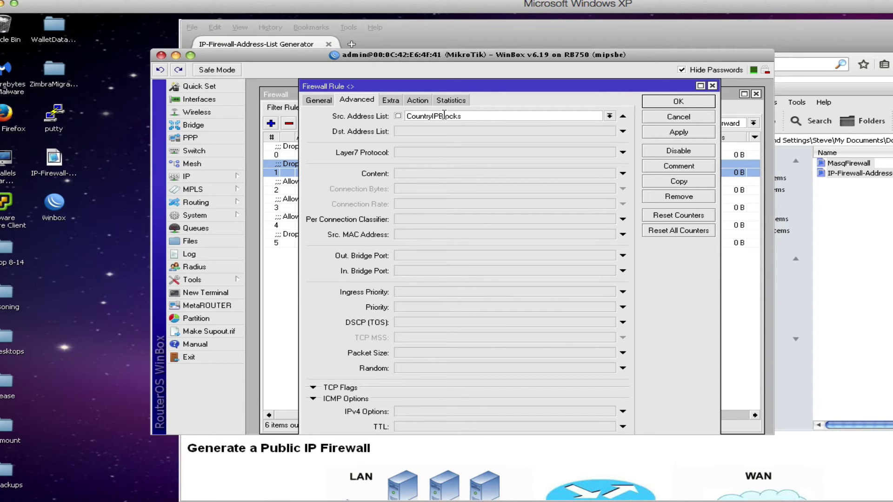
pyautogui.click(421, 100)
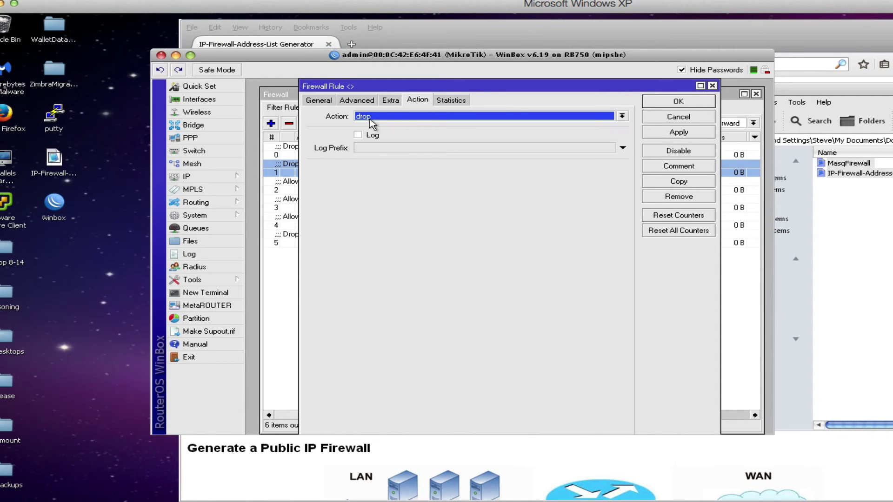
pyautogui.click(362, 102)
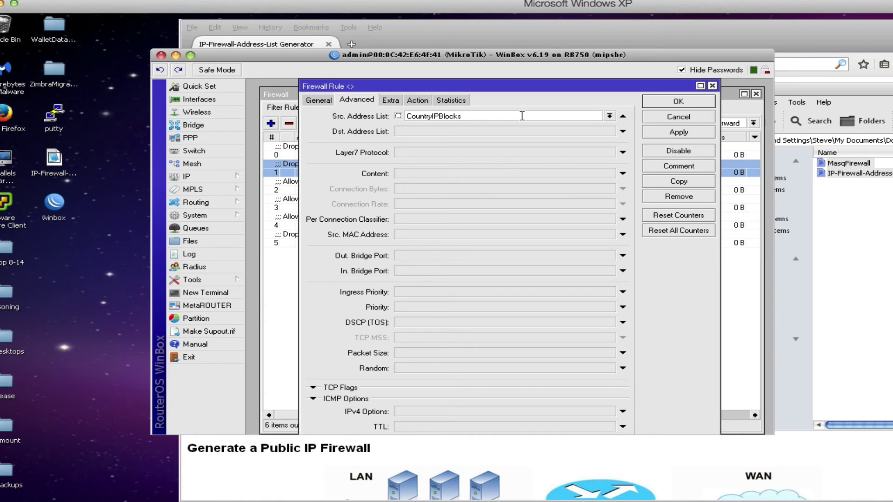
# Step: Disable and re-enable the CountryIPBlocks drop rule, then filter the list to the input chain
pyautogui.click(679, 117)
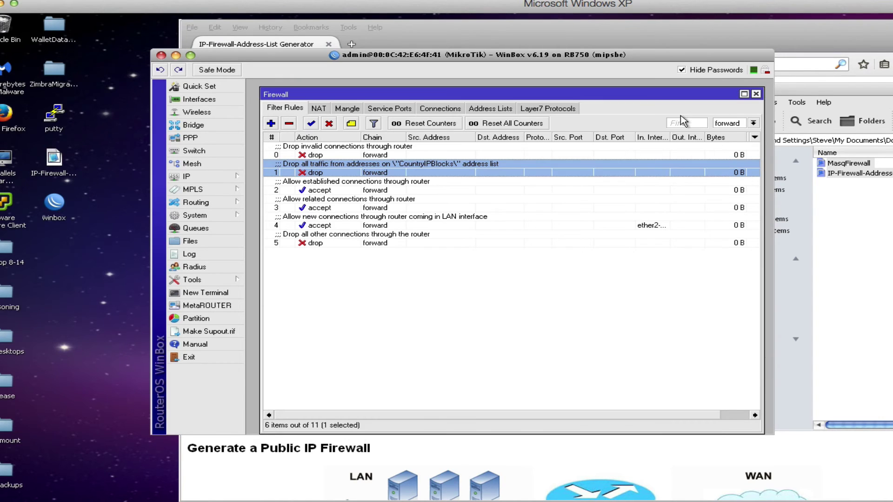
pyautogui.click(329, 124)
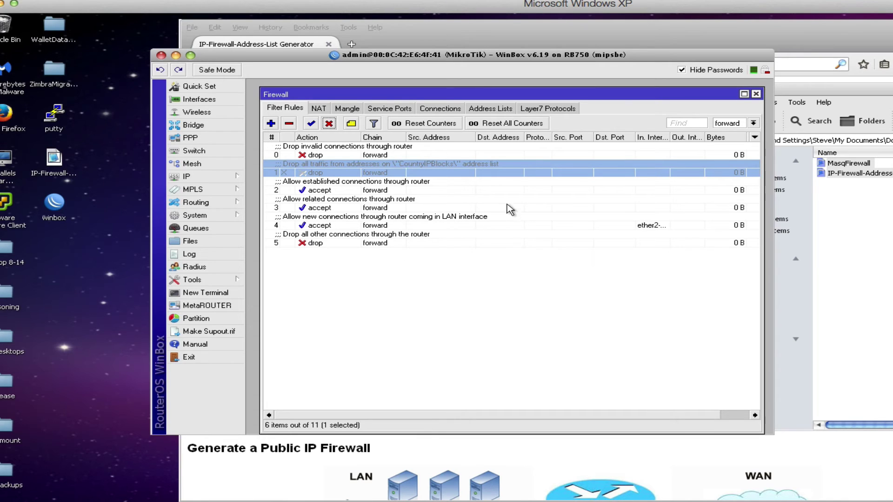
pyautogui.click(311, 123)
pyautogui.click(753, 123)
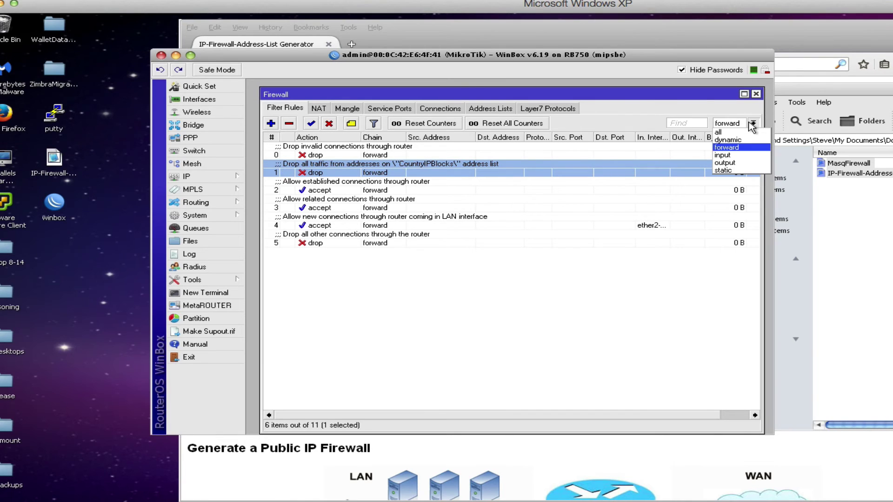
pyautogui.click(743, 156)
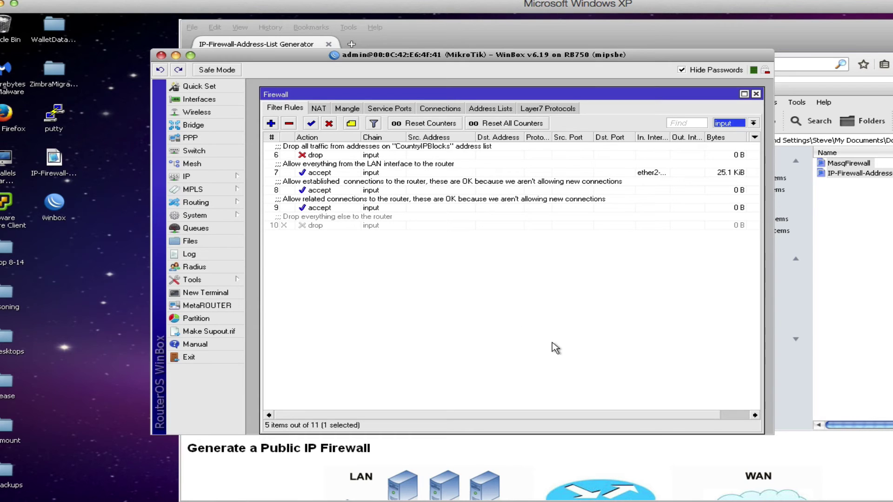
# Step: Select drop rule 10 and widen the In. Interface column to show ether2-master-local
pyautogui.click(370, 225)
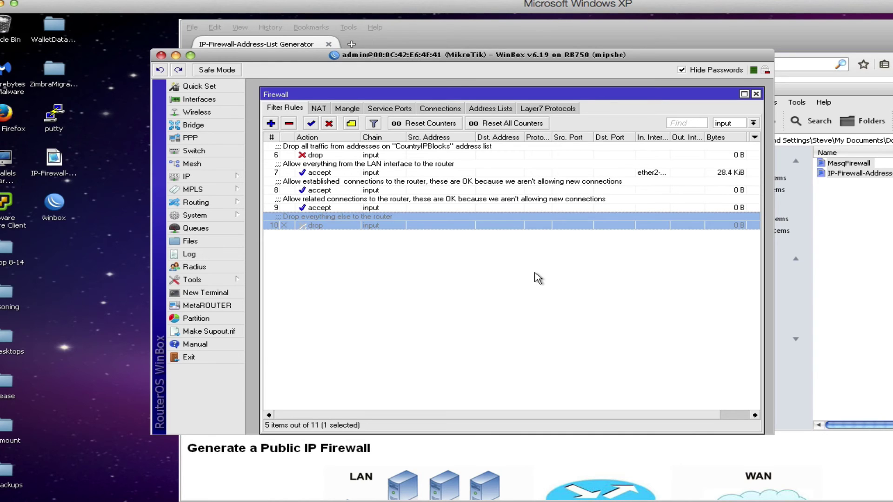
pyautogui.moveTo(671, 136); pyautogui.dragTo(695, 135)
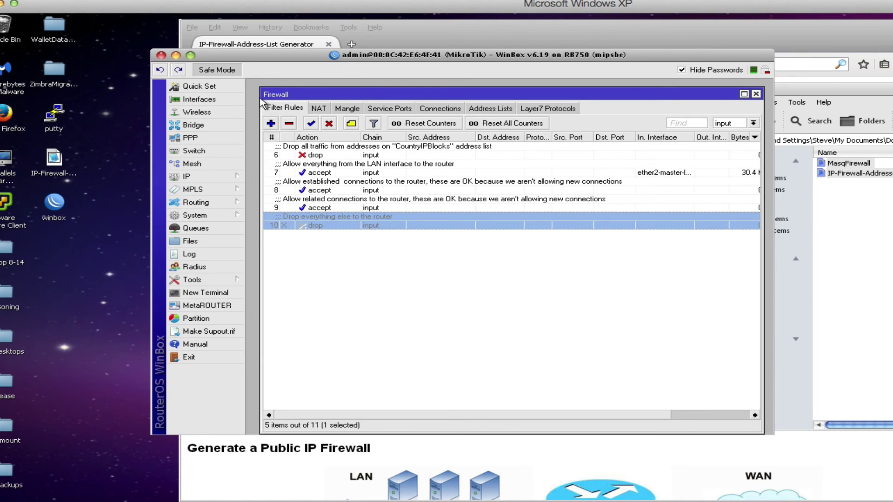
# Step: Enable rule 10, which drops everything else, and briefly open and close a router terminal
pyautogui.click(311, 124)
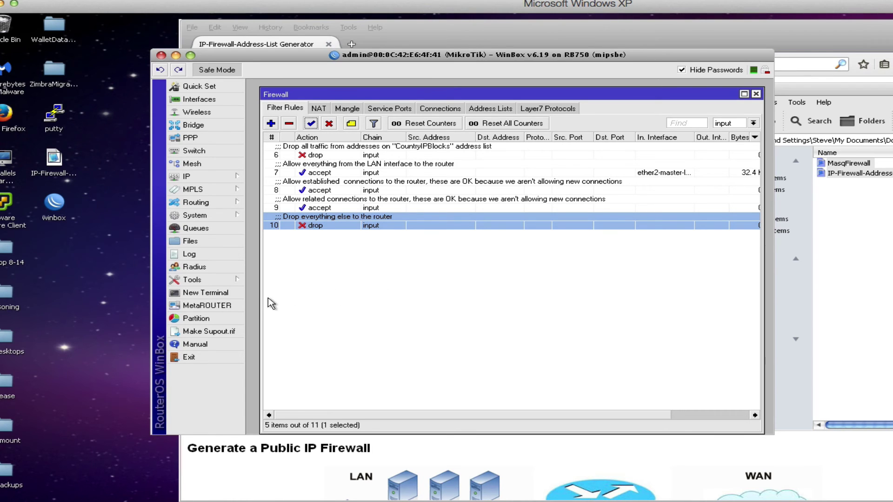
pyautogui.click(229, 293)
pyautogui.press('Return')
pyautogui.press('Return')
pyautogui.press('Return')
pyautogui.press('Return')
pyautogui.press('Return')
pyautogui.press('Return')
pyautogui.press('Return')
pyautogui.press('Return')
pyautogui.press('Return')
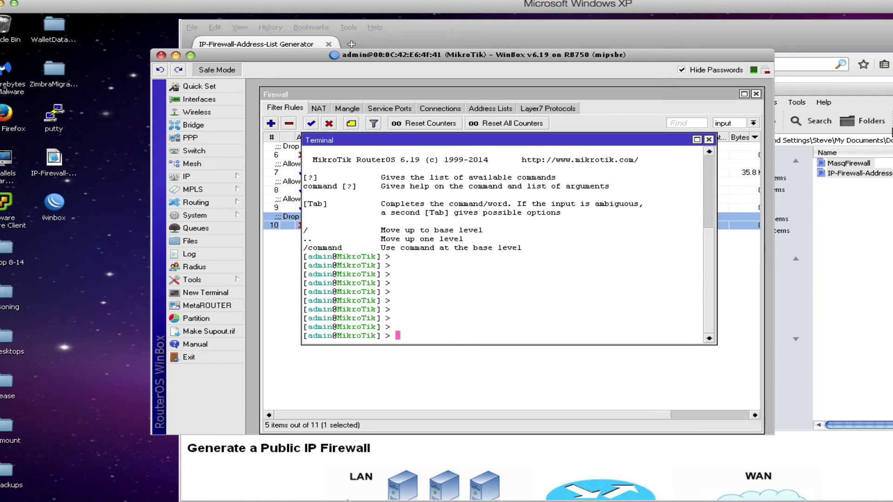
pyautogui.click(709, 140)
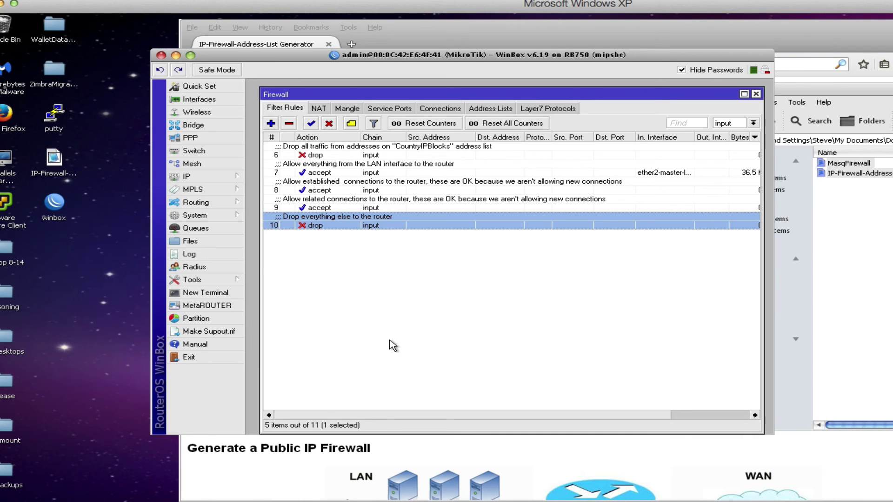
pyautogui.click(735, 123)
# Step: Show rules from all chains, then browse the 22 CountryIPBlocks address-list entries
pyautogui.click(730, 133)
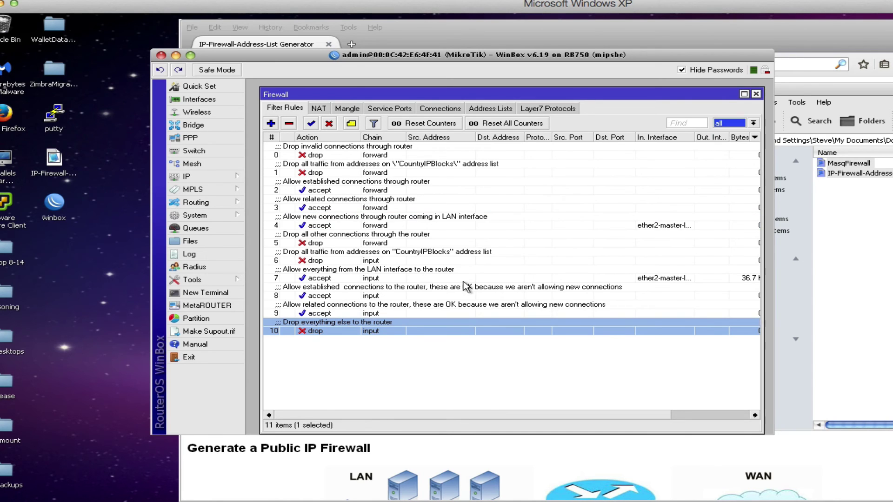
pyautogui.click(479, 404)
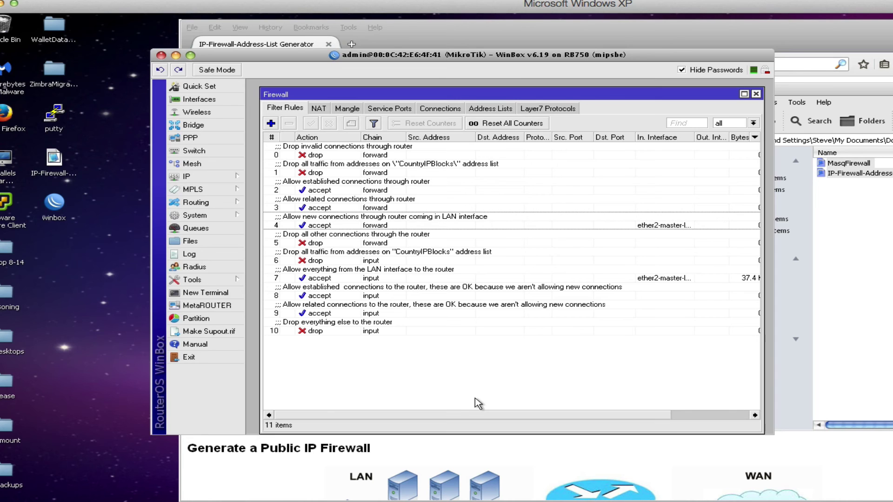
pyautogui.click(494, 110)
pyautogui.scroll(-4, 509, 361)
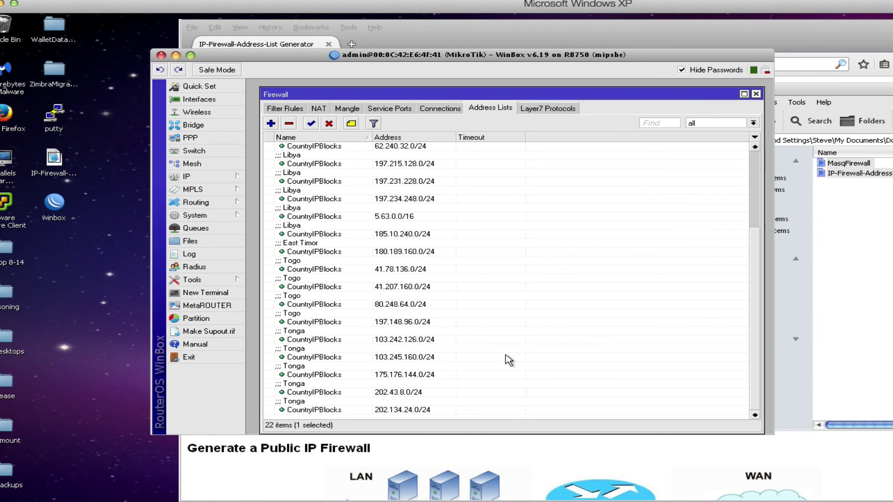
pyautogui.scroll(4, 506, 361)
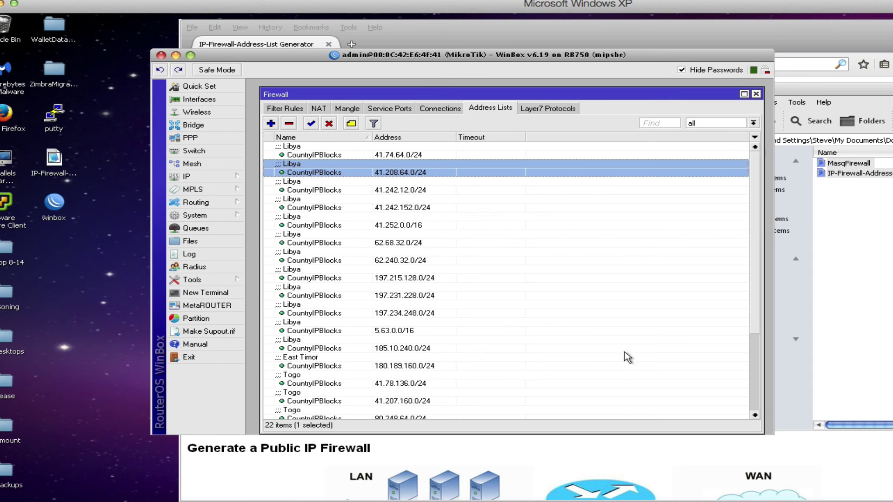
pyautogui.click(275, 476)
# Step: Uncheck Tonga, Timor-Leste and Togo in the configurator and reload the page
pyautogui.scroll(5, 556, 218)
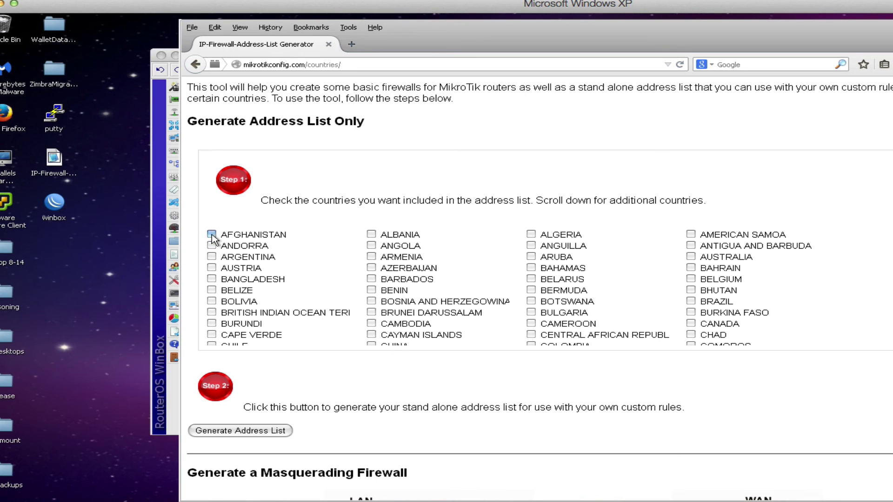
pyautogui.scroll(-15, 213, 238)
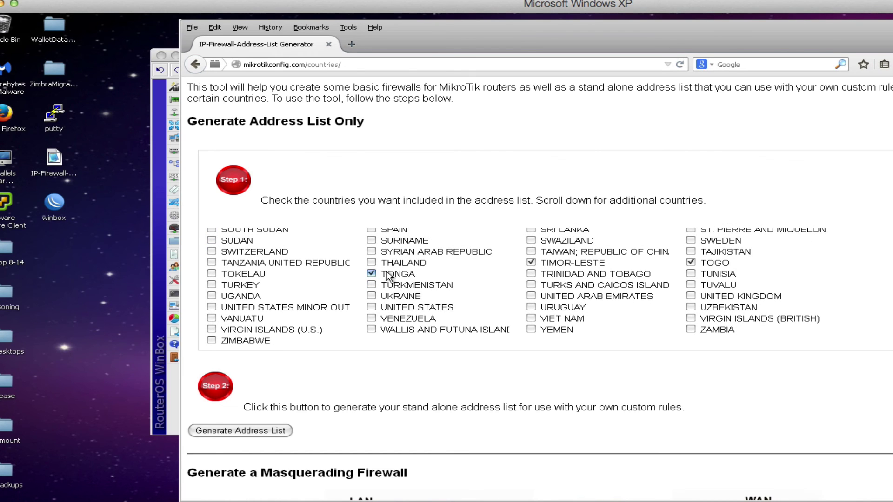
pyautogui.click(371, 274)
pyautogui.click(531, 262)
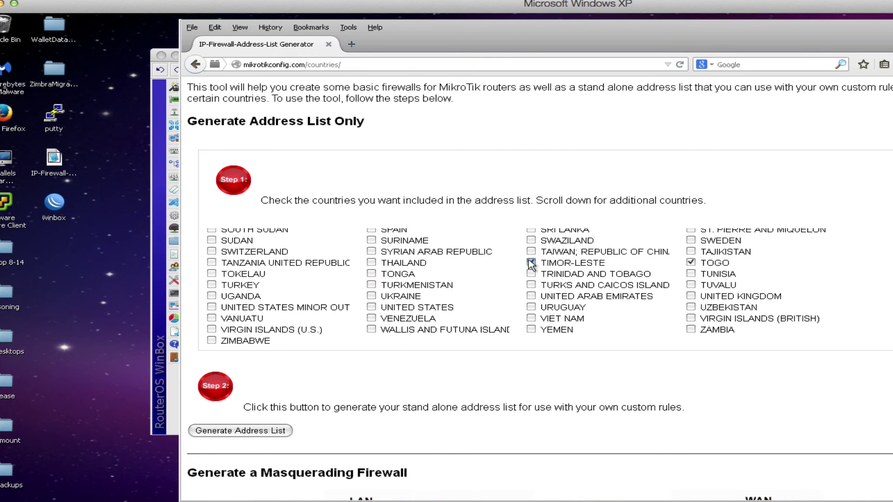
pyautogui.click(690, 263)
pyautogui.scroll(15, 712, 282)
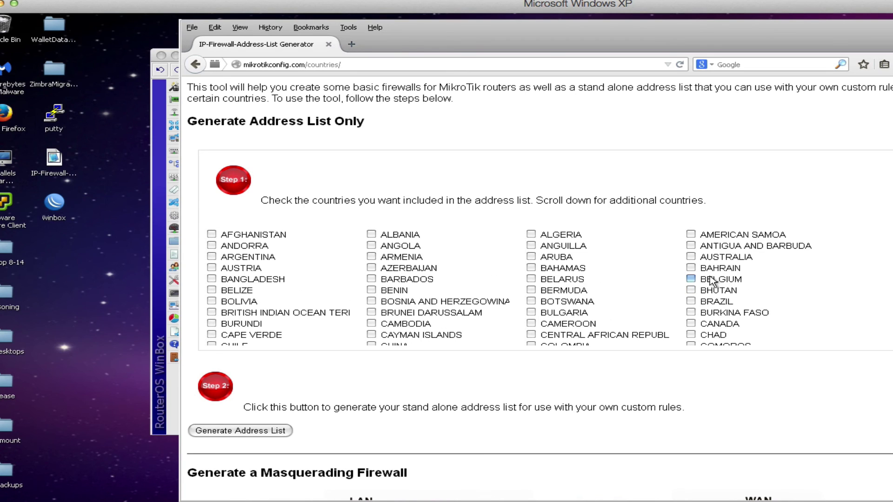
pyautogui.scroll(-20, 712, 281)
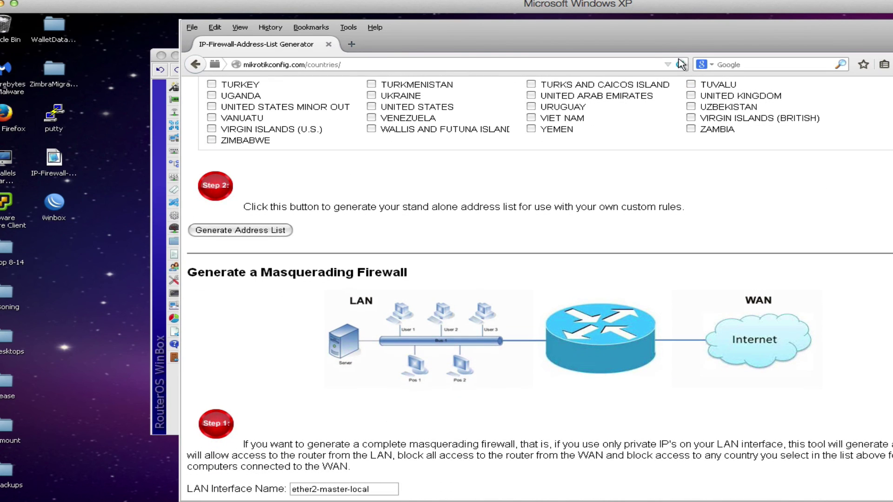
pyautogui.click(681, 63)
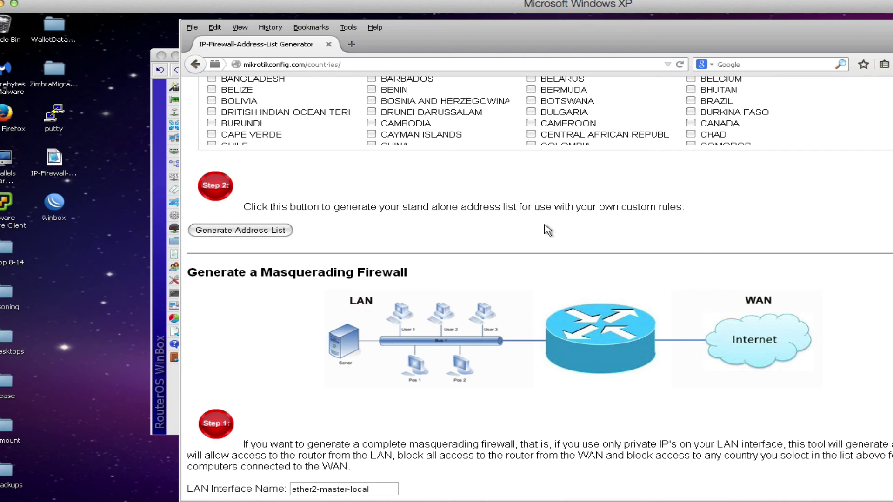
# Step: Generate and download IP-Firewall-Address-List.rsc for Afghanistan, Andorra and Argentina
pyautogui.scroll(5, 510, 255)
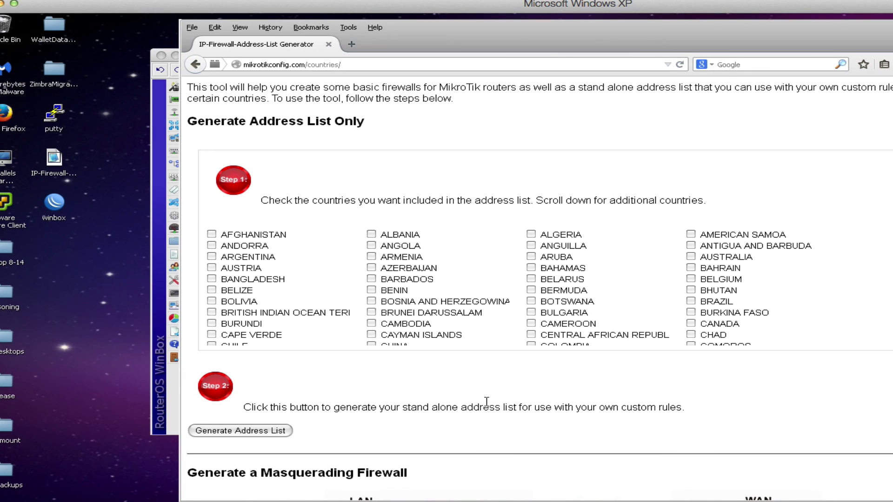
pyautogui.click(211, 234)
pyautogui.click(211, 245)
pyautogui.click(211, 257)
pyautogui.click(265, 432)
pyautogui.click(592, 265)
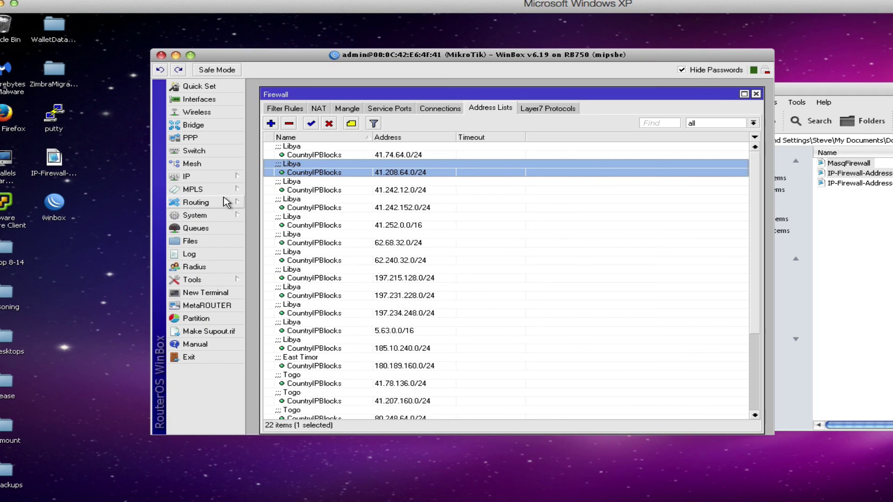
# Step: Delete the old IP-Firewall-Address-List.rsc and MasqFirewall.rsc scripts from the router's files
pyautogui.click(191, 243)
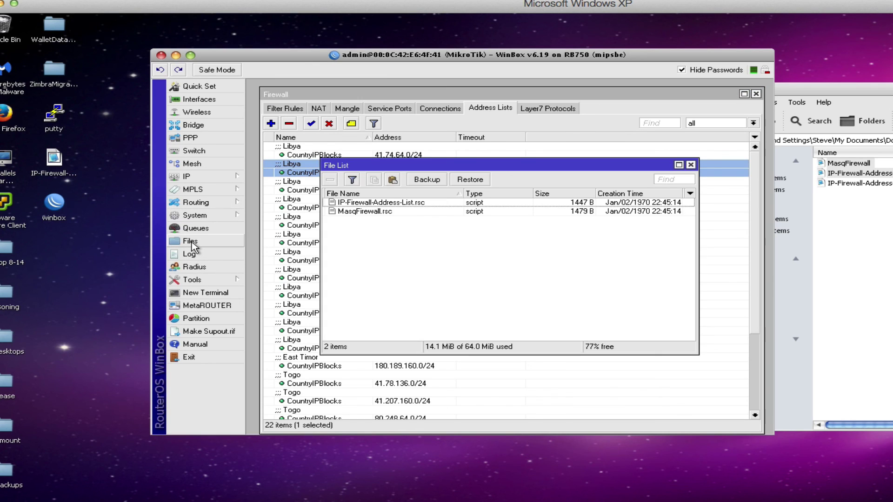
pyautogui.click(370, 203)
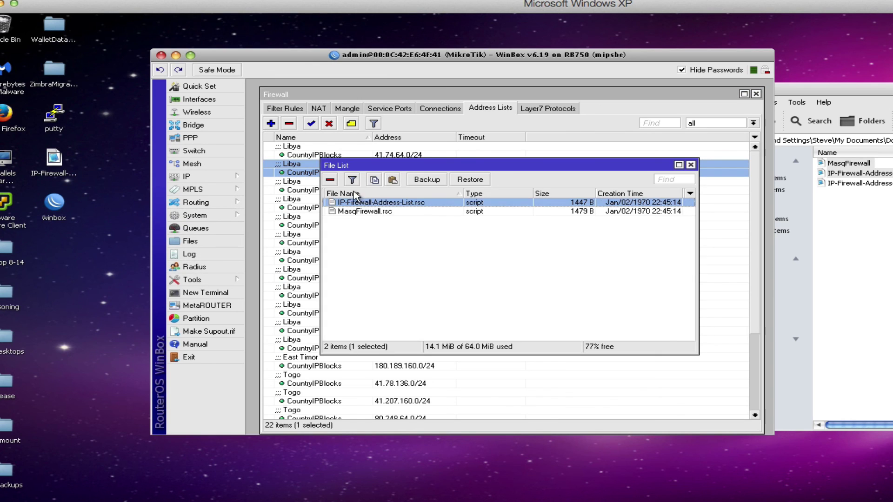
pyautogui.click(330, 181)
pyautogui.click(360, 203)
pyautogui.click(331, 180)
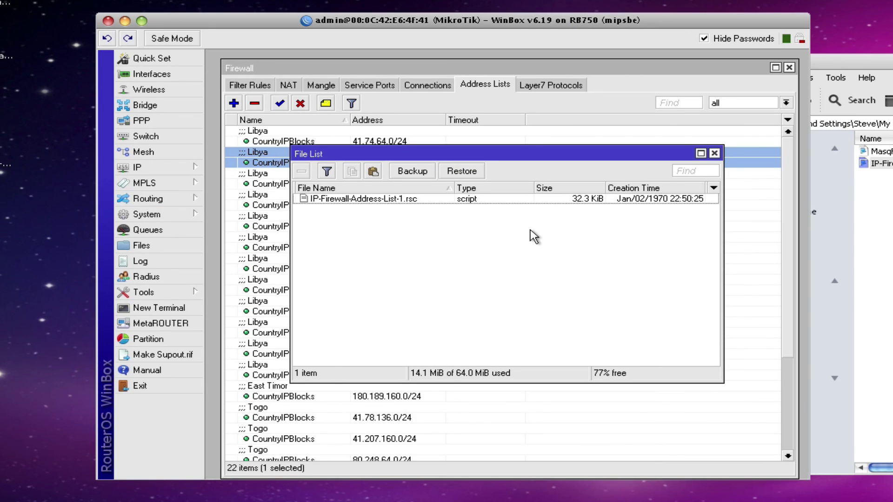
# Step: Run 'import IP-Firewall-Address-List-1.rsc' in a new terminal, growing the address lists to 131 entries
pyautogui.click(178, 308)
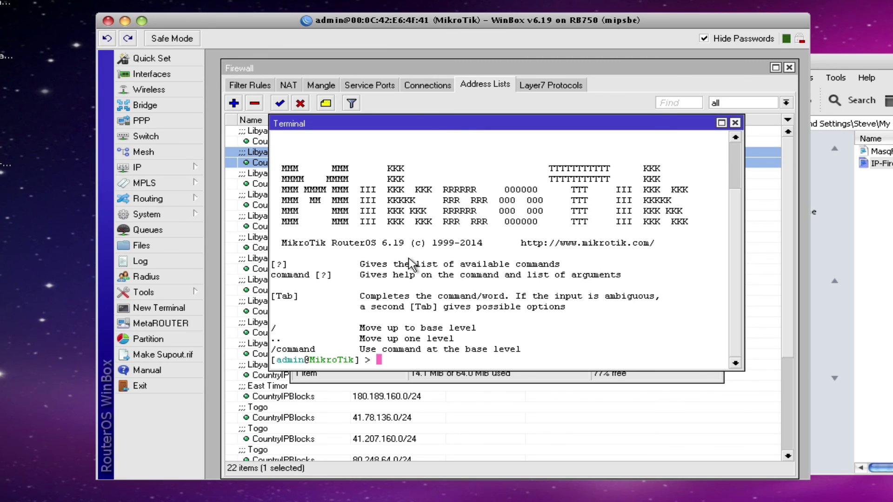
pyautogui.write('import I')
pyautogui.press('Tab')
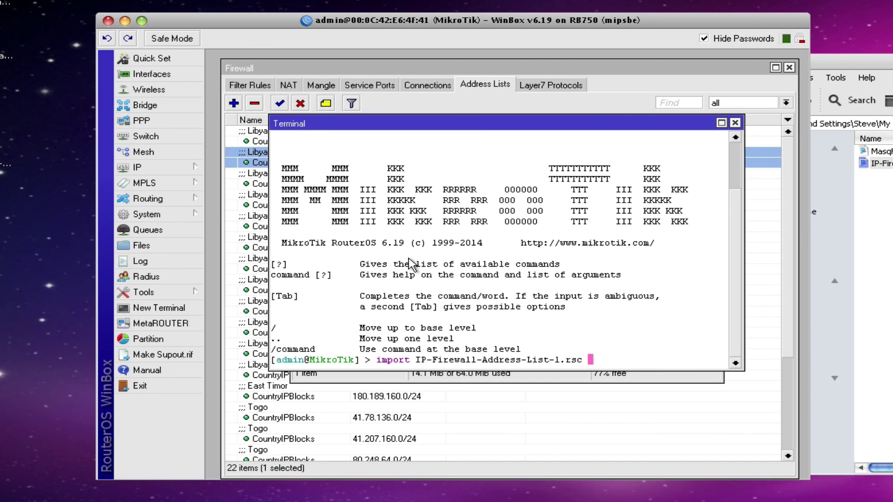
pyautogui.press('Return')
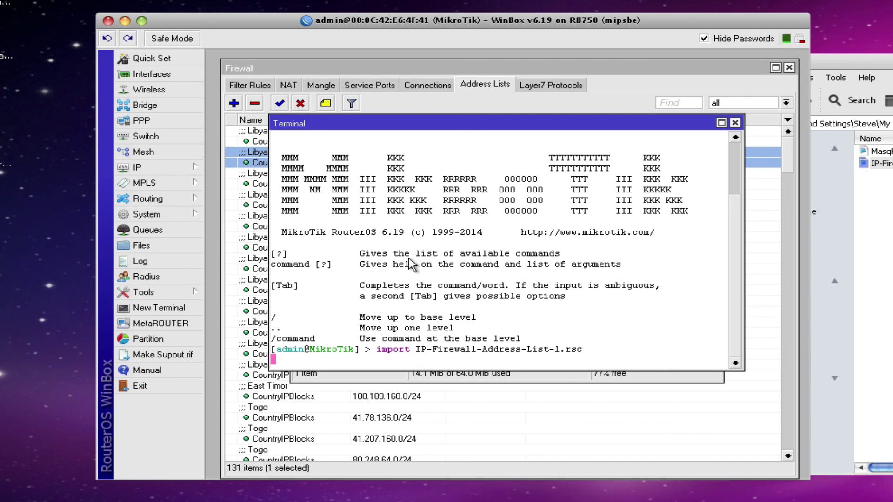